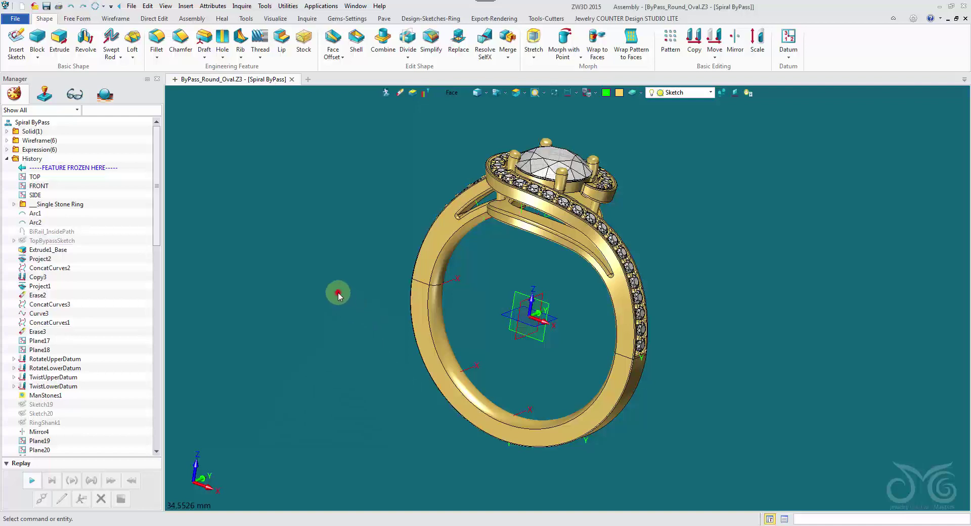
Create a 2D drawing sheet from the ring part using the default template
middle_drag(338, 291, 333, 273)
scroll(332, 273, up, 2)
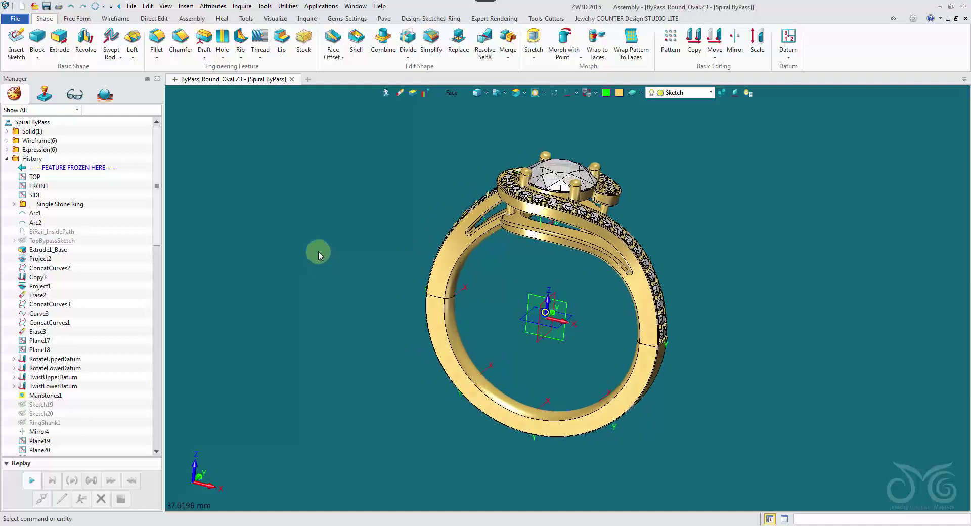
right_click(294, 215)
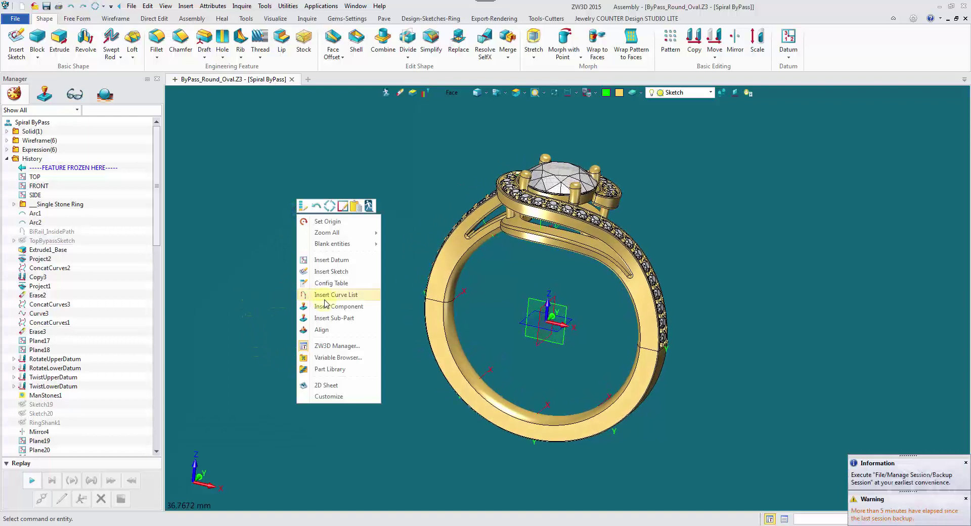
click(318, 386)
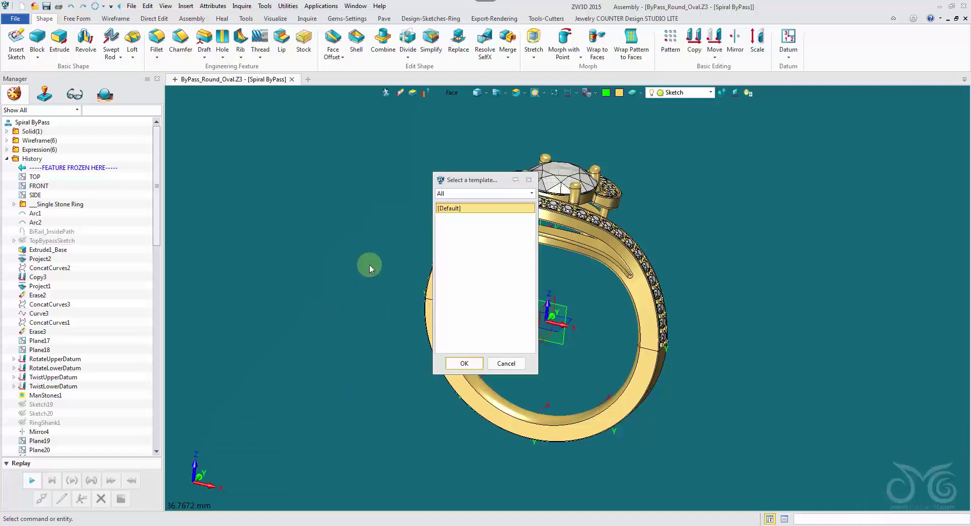
drag(454, 180, 272, 157)
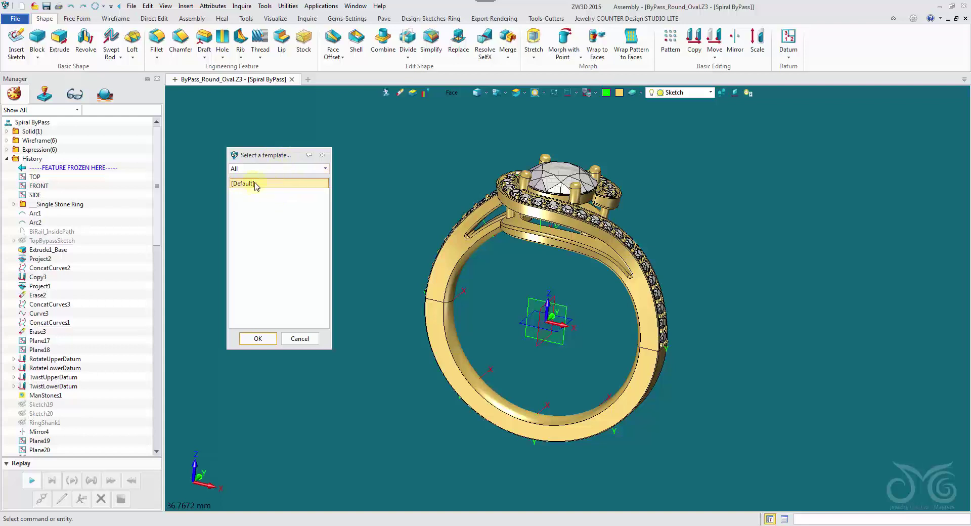
click(256, 338)
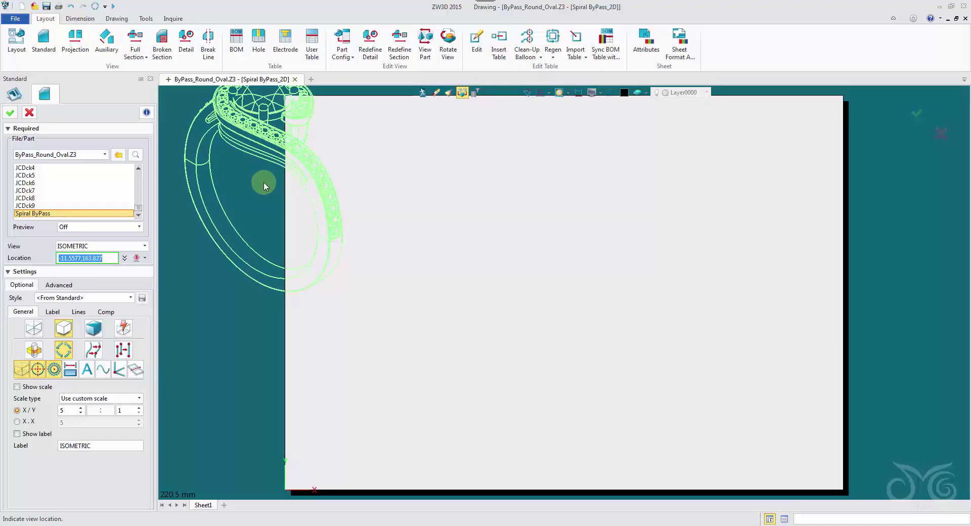
click(264, 184)
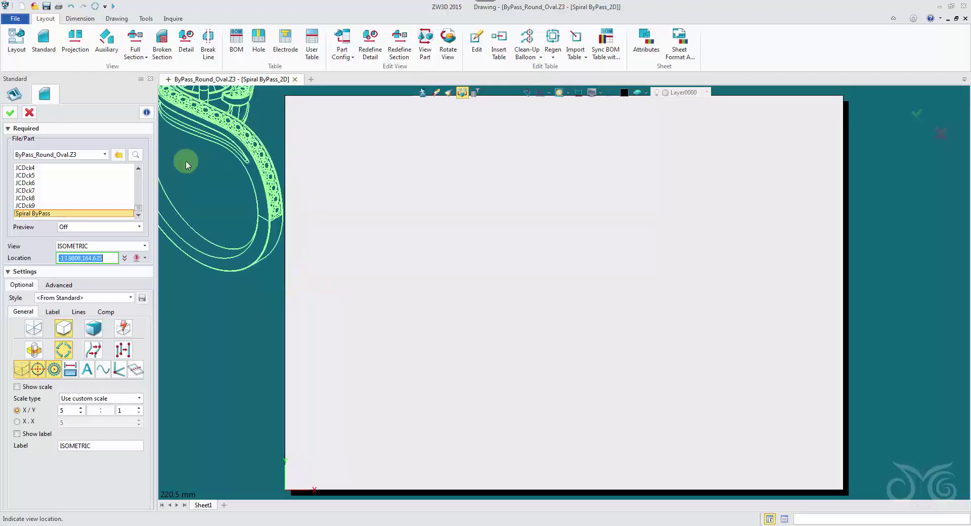
click(28, 113)
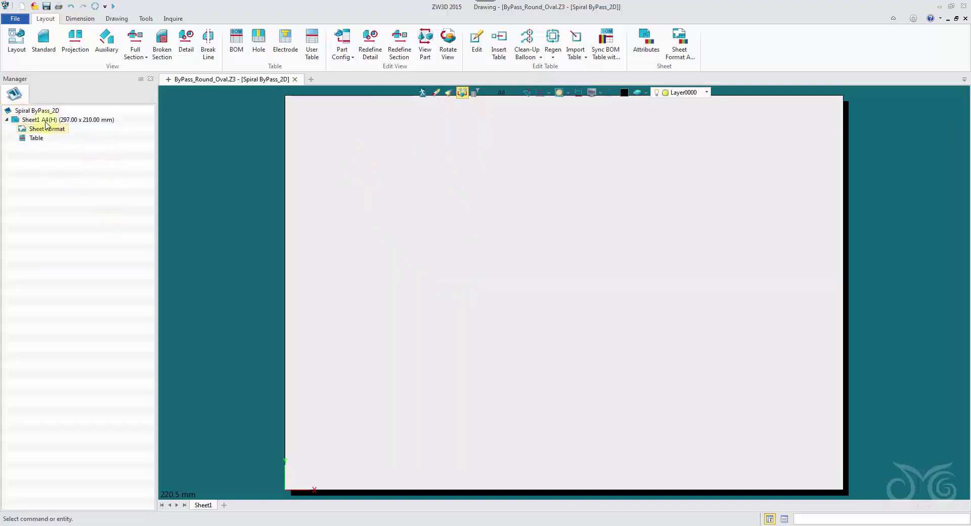
click(44, 40)
click(31, 112)
Turn on the border, trimming mark and centering mark in the sheet format attributes, leaving bound and partition off
right_click(55, 133)
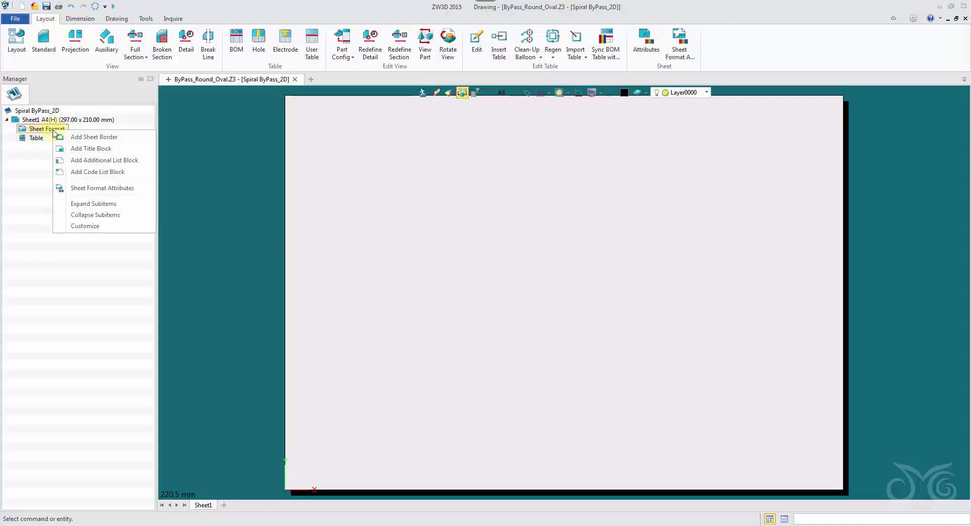
click(79, 188)
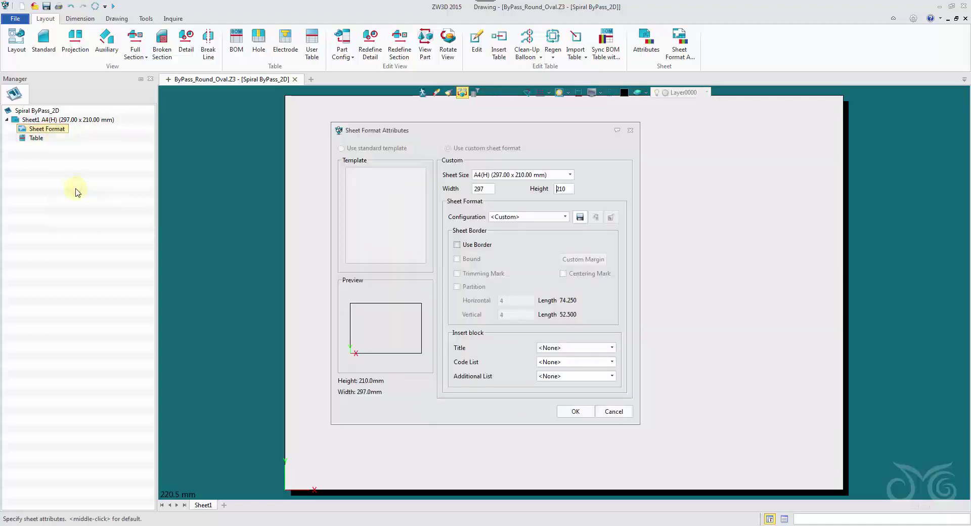
drag(425, 133, 163, 138)
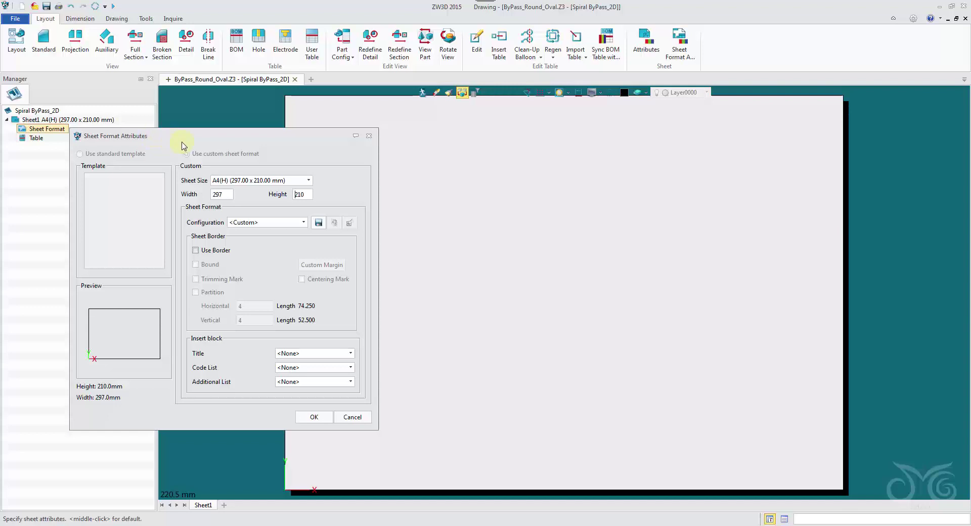
click(226, 251)
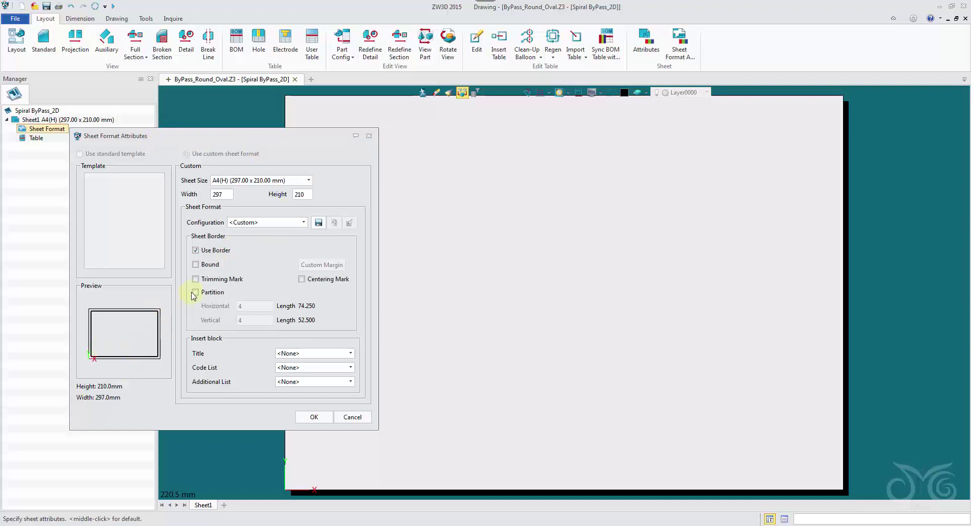
click(213, 266)
click(211, 265)
click(212, 279)
click(211, 292)
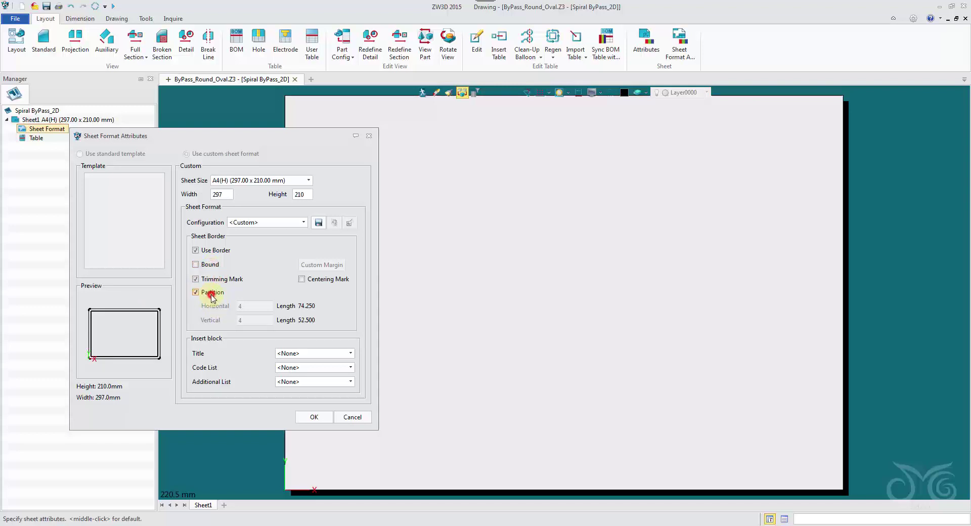
click(210, 292)
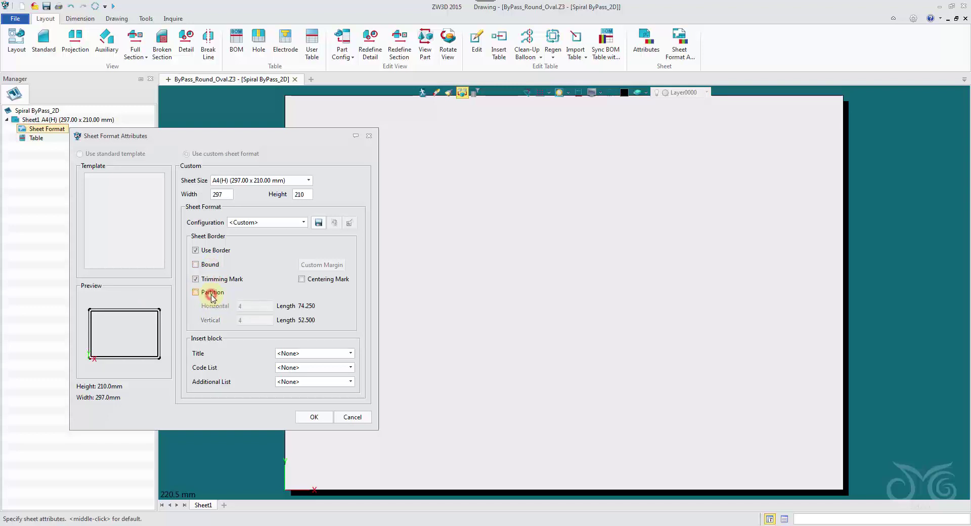
click(317, 280)
click(317, 417)
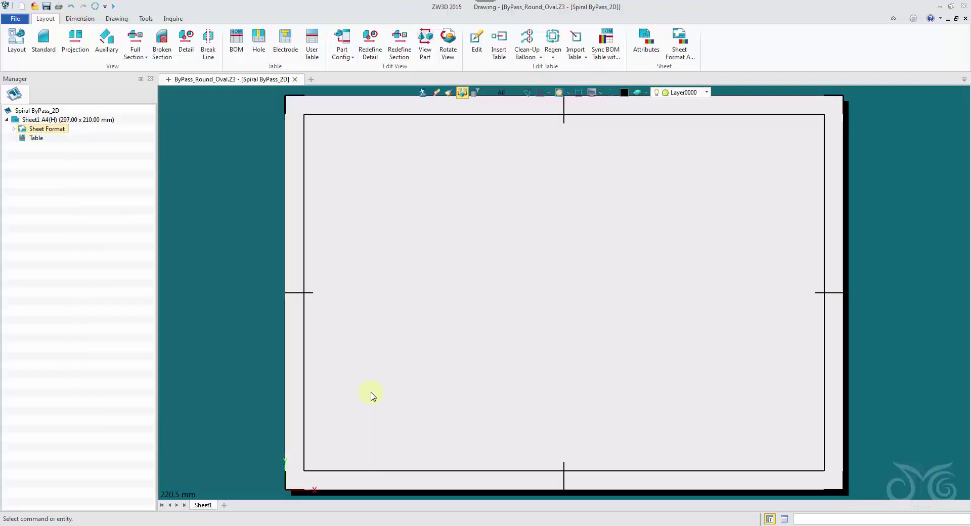
scroll(244, 215, down, 3)
middle_drag(244, 214, 256, 230)
scroll(257, 231, up, 2)
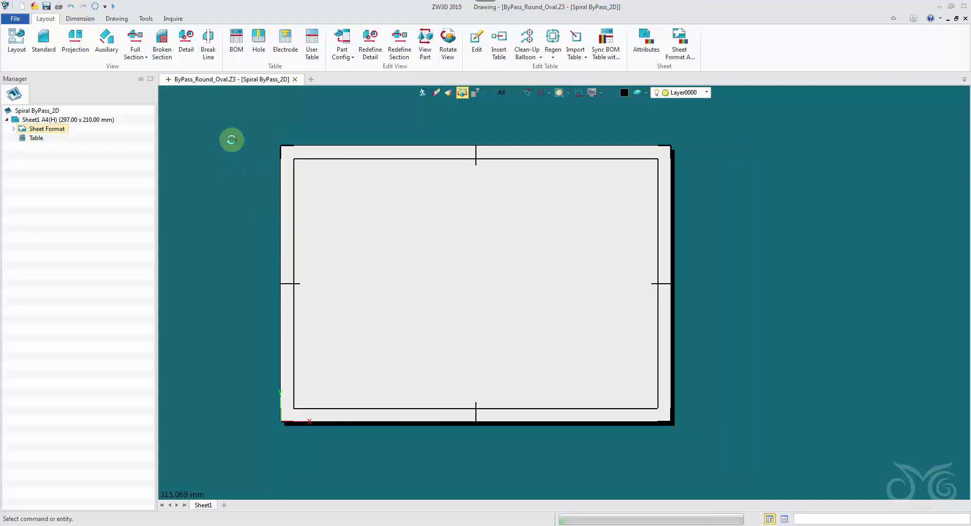
click(48, 43)
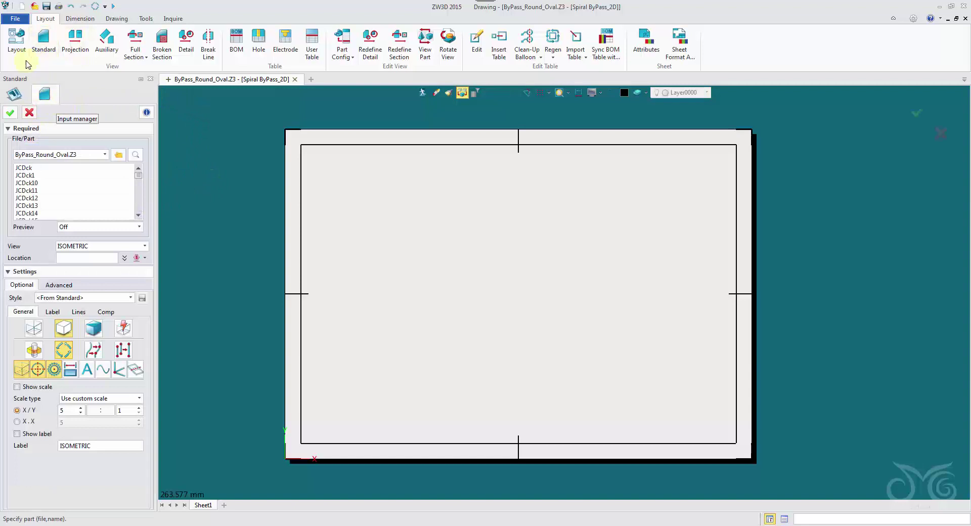
click(30, 112)
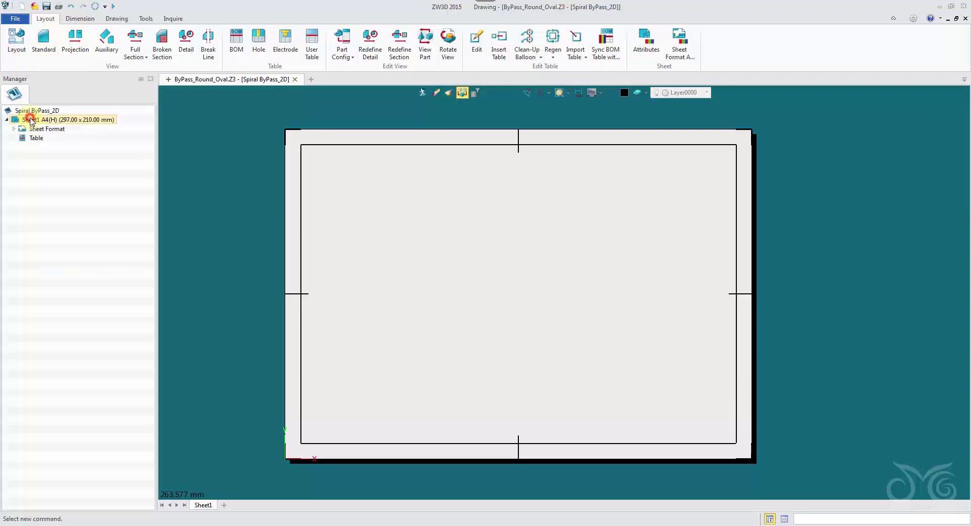
Start a view layout of the Spiral ByPass part with Center location and place it at the middle of the sheet
click(17, 43)
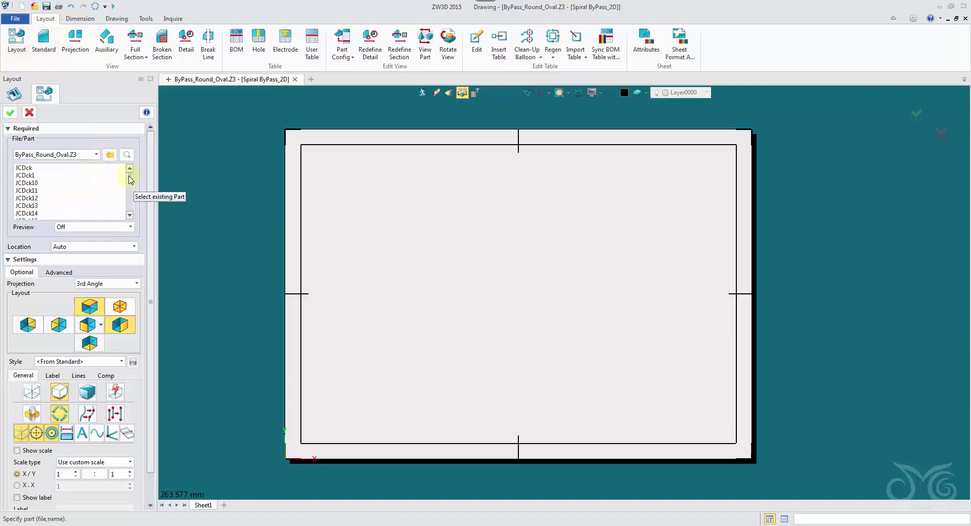
drag(130, 179, 128, 215)
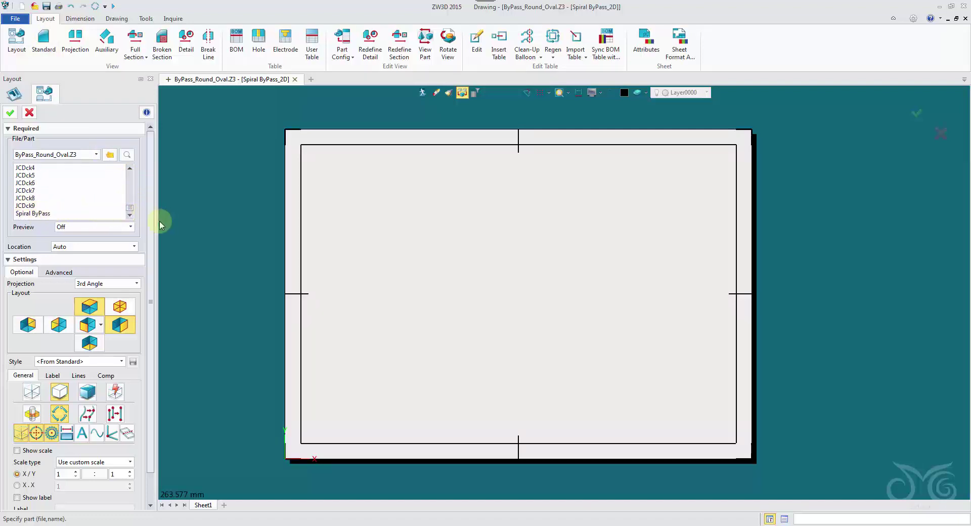
click(61, 217)
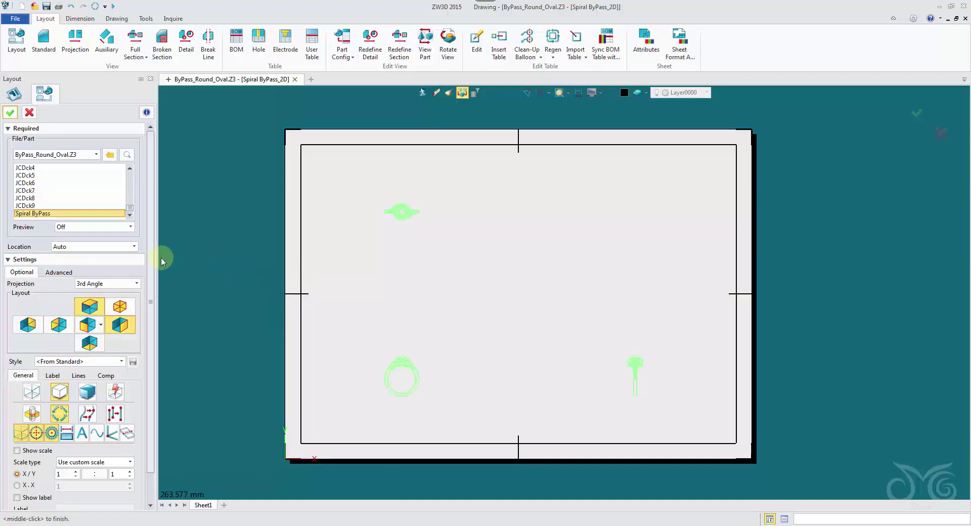
click(134, 247)
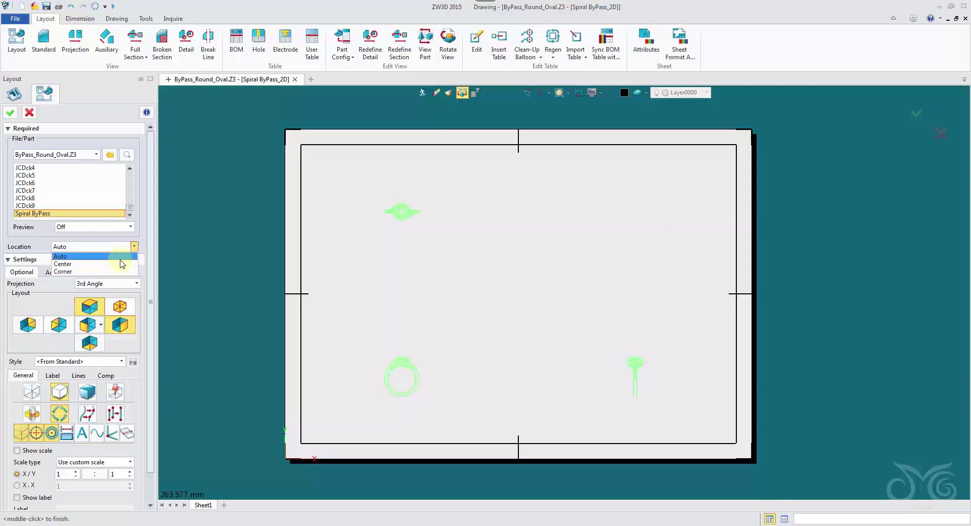
click(120, 264)
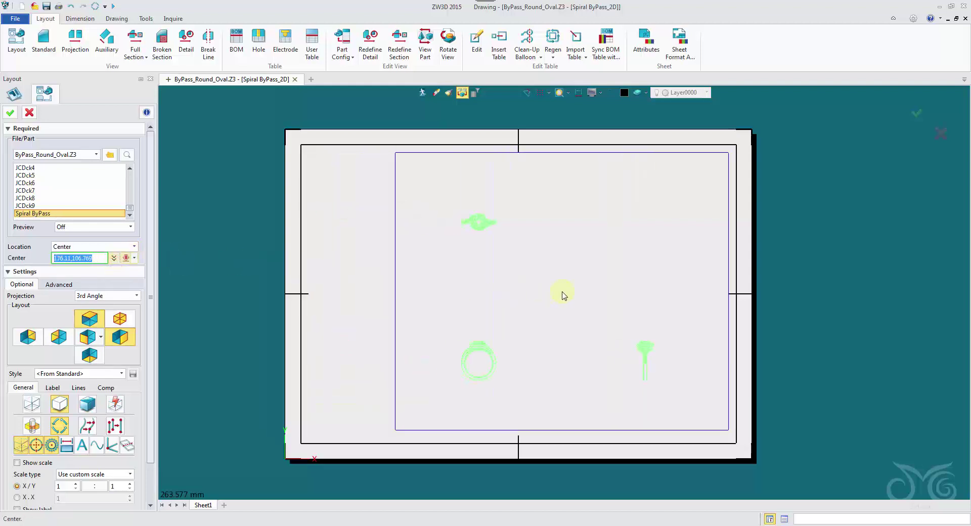
click(516, 293)
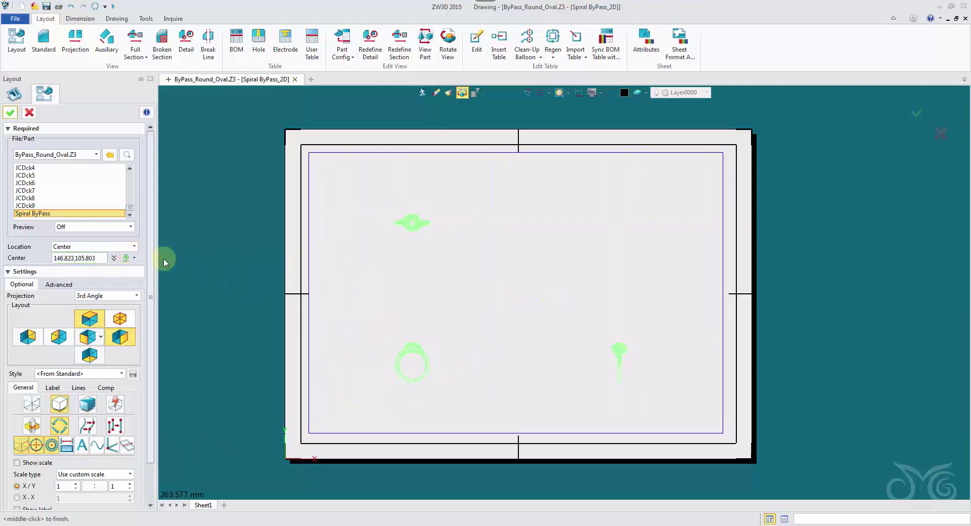
Try 1st Angle projection for the view layout and return it to 3rd Angle
click(113, 247)
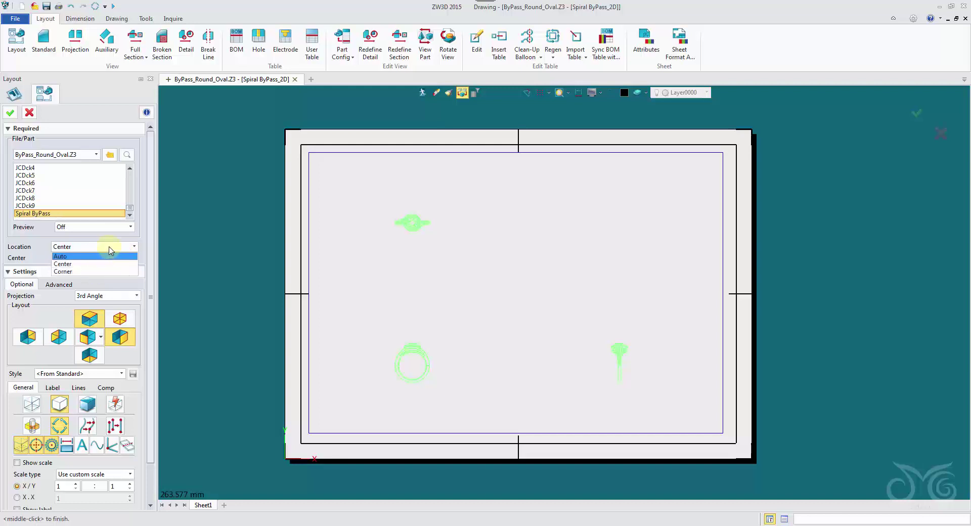
click(111, 248)
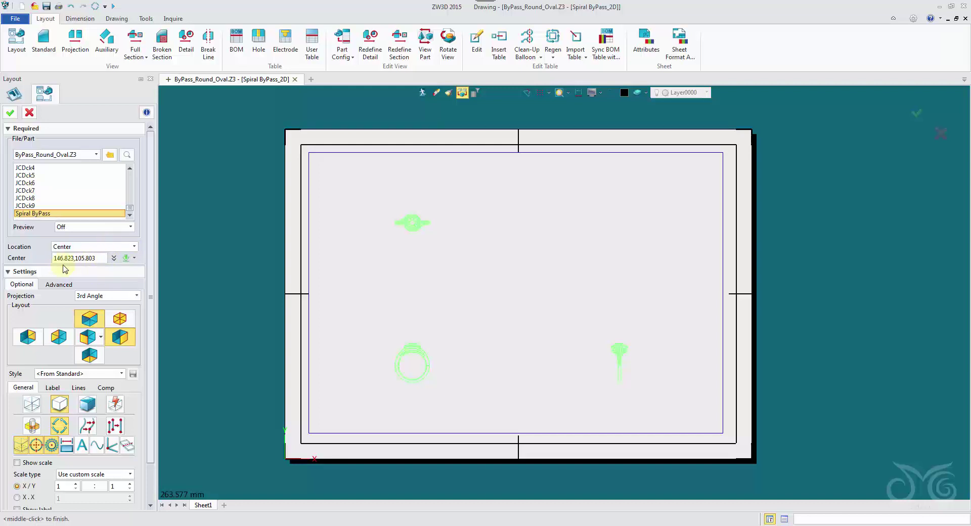
click(126, 299)
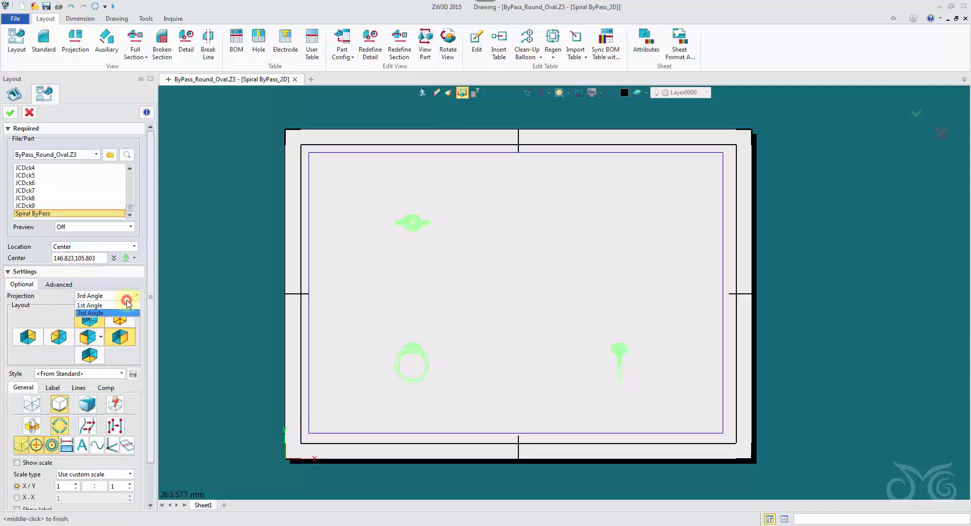
click(126, 305)
click(126, 298)
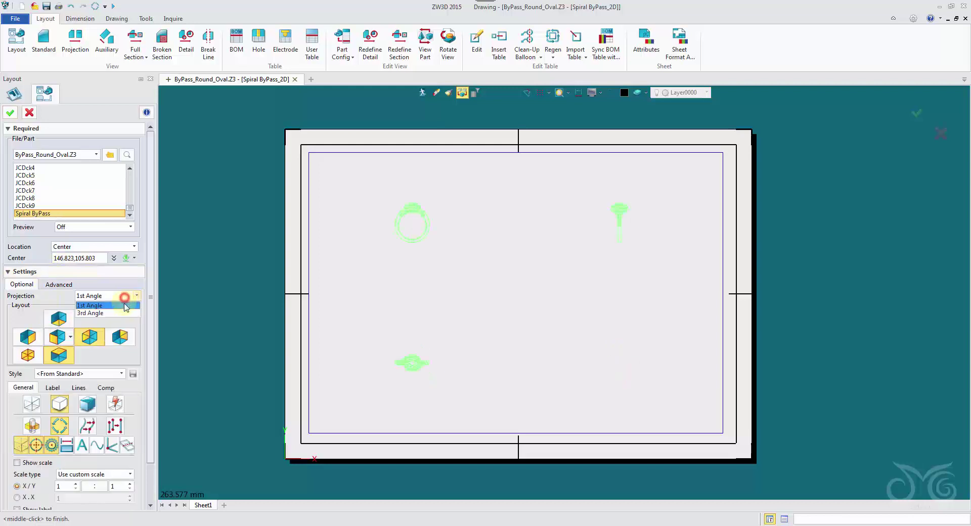
click(124, 312)
Add the left view to the layout, trying the back view but leaving it out
click(119, 340)
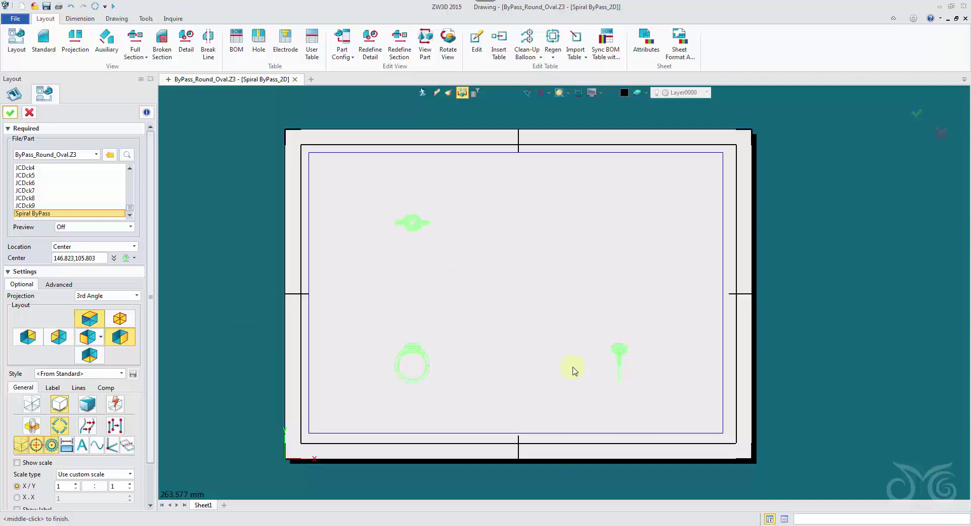
click(63, 334)
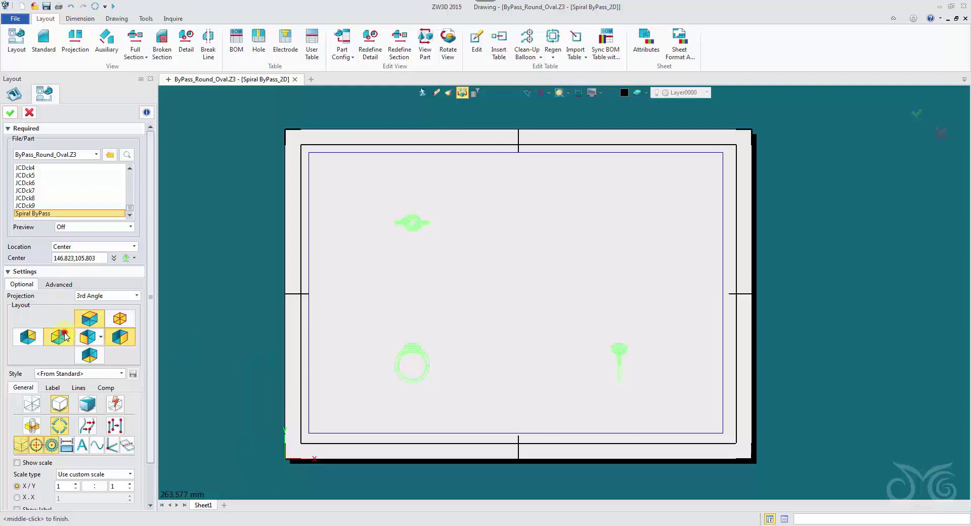
click(28, 338)
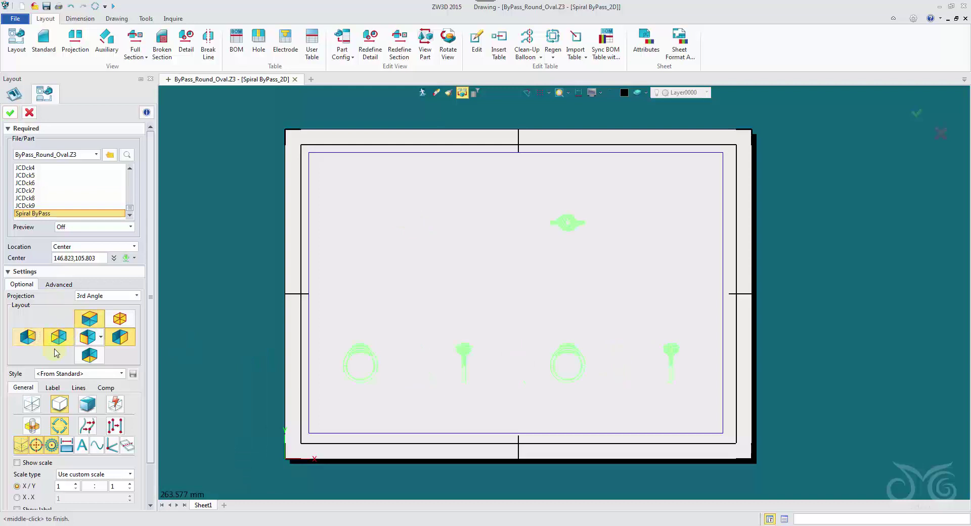
click(59, 336)
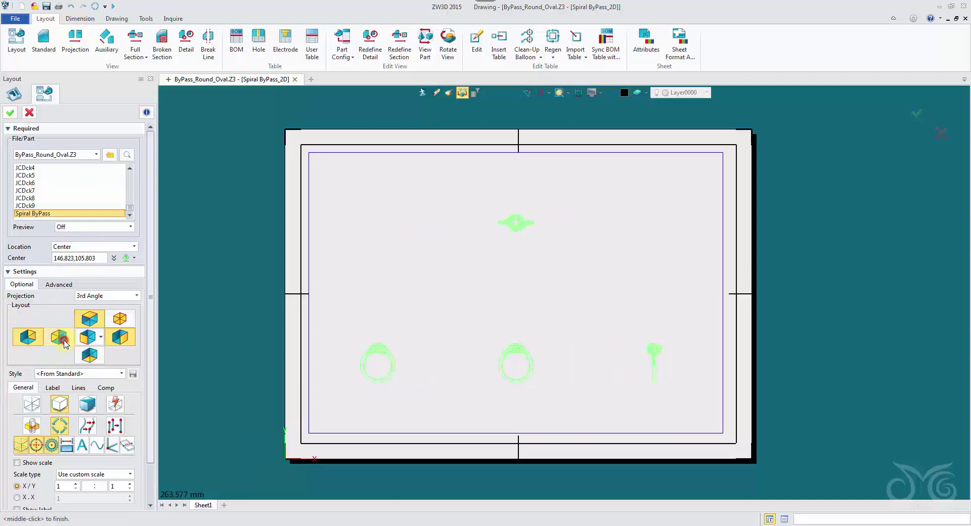
click(30, 338)
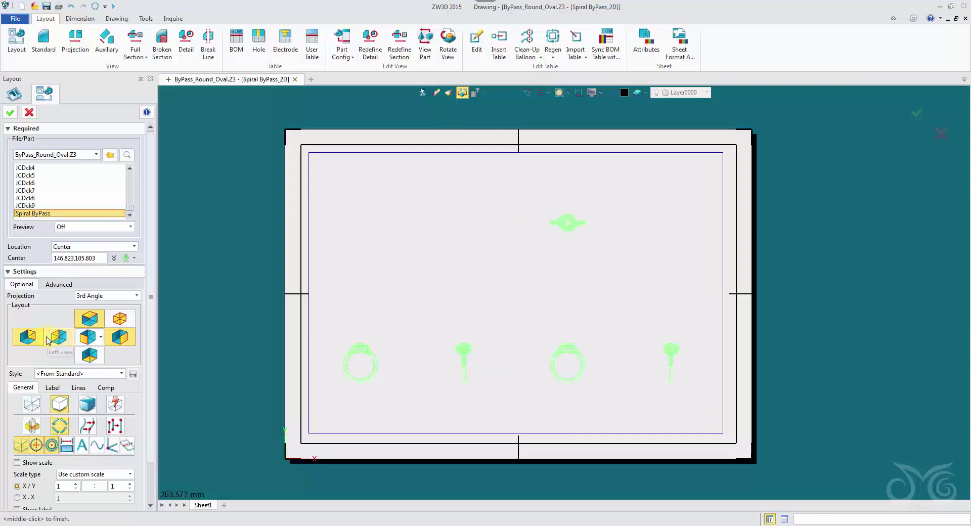
click(33, 338)
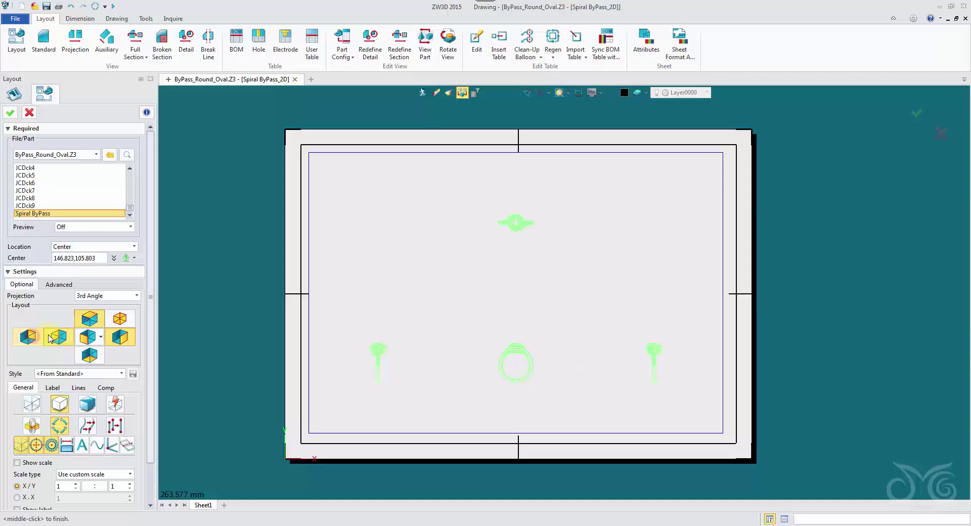
Add the bottom view to the layout, leaving out the isometric view
click(120, 322)
click(120, 324)
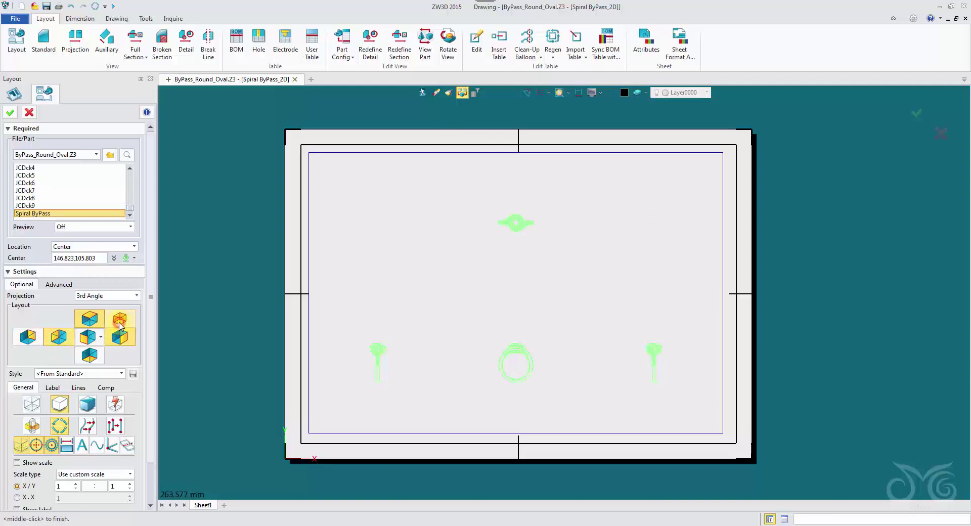
click(89, 356)
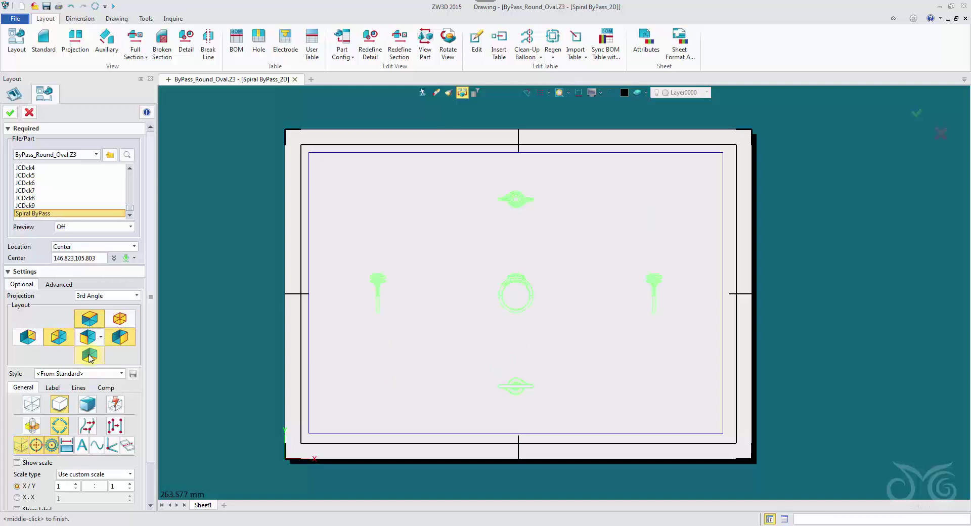
Remove the bottom view from the layout and set the custom scale to 3:1, trying 4:1 along the way
click(89, 357)
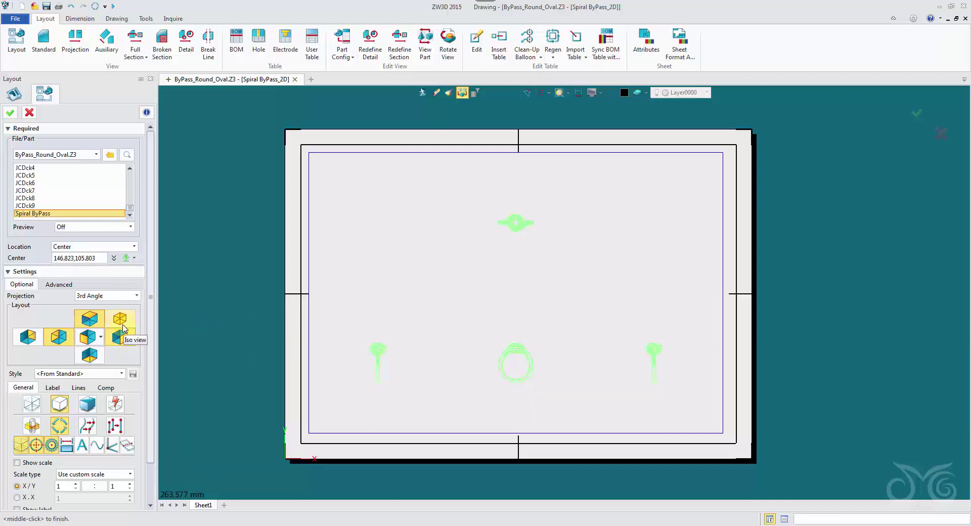
scroll(123, 327, down, 3)
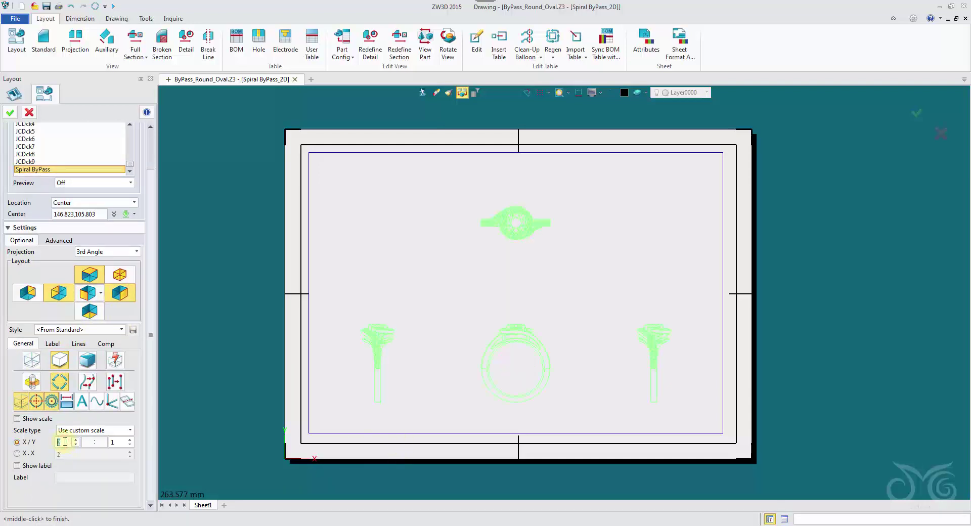
double_click(65, 441)
text(3)
key(Return)
text(4)
key(Return)
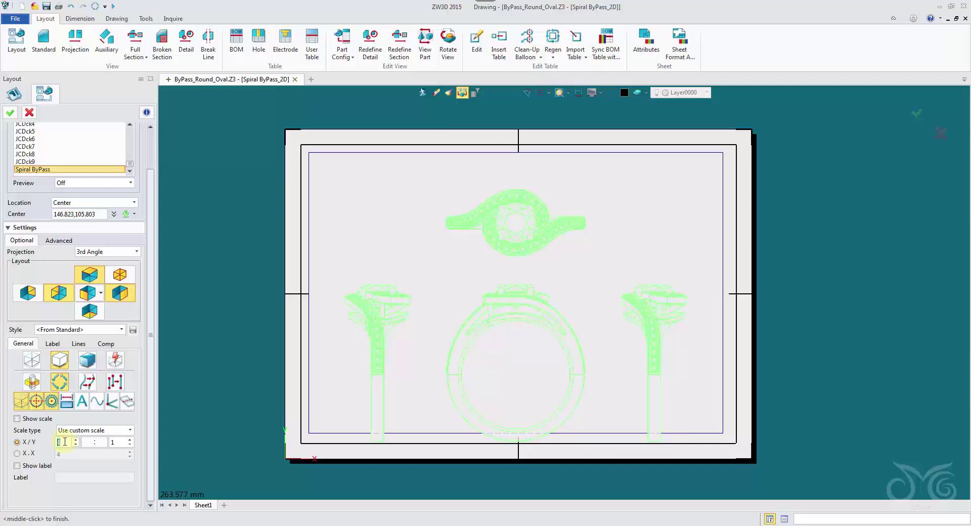
text(3)
key(Return)
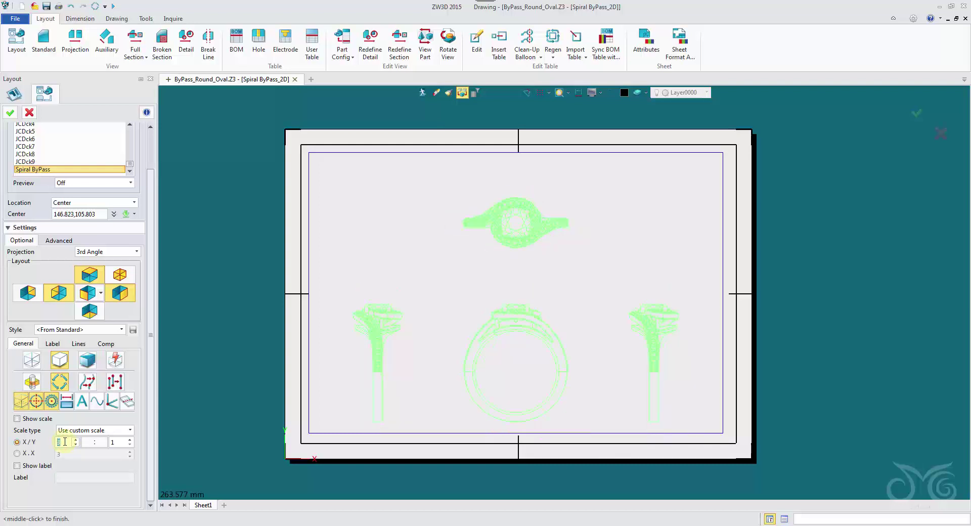
Show the view labels, and try the Shaded and Wireframe display modes before returning the layout to Hidden Line
click(23, 465)
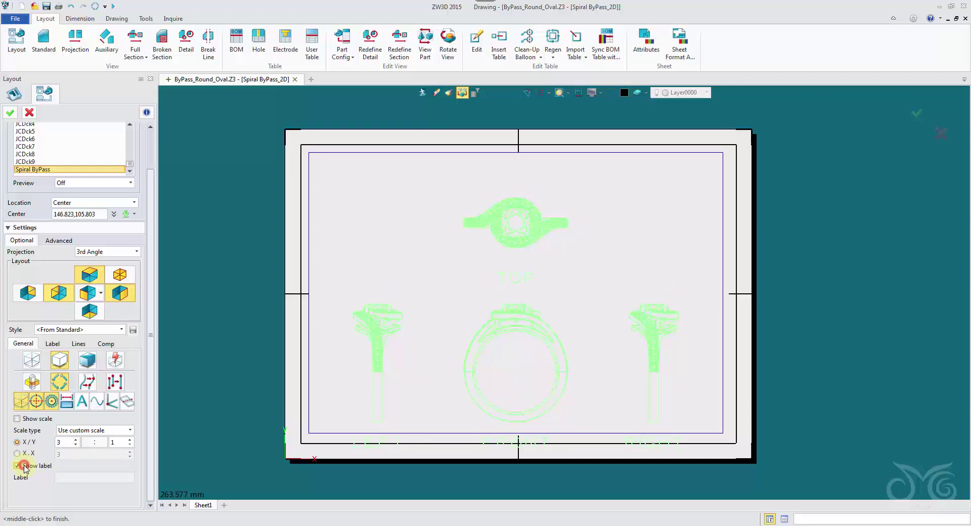
click(88, 361)
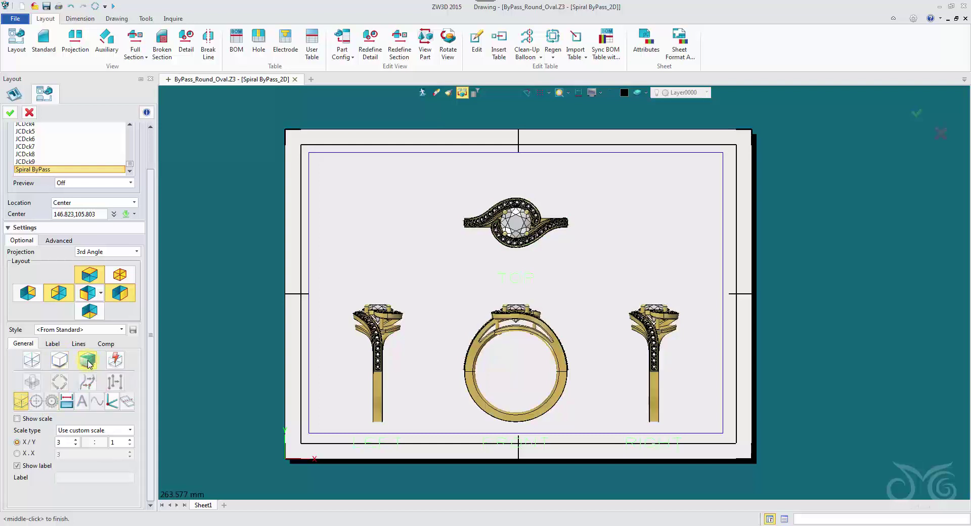
click(33, 360)
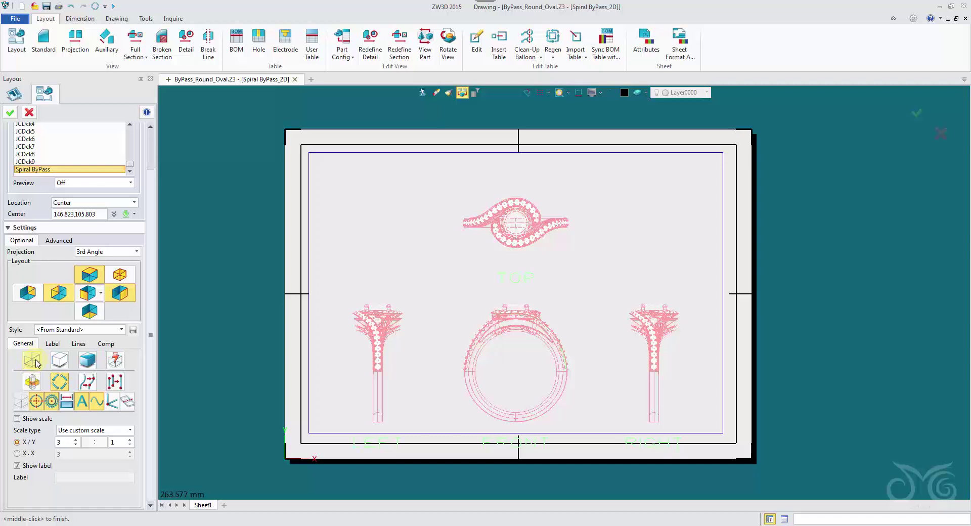
click(61, 362)
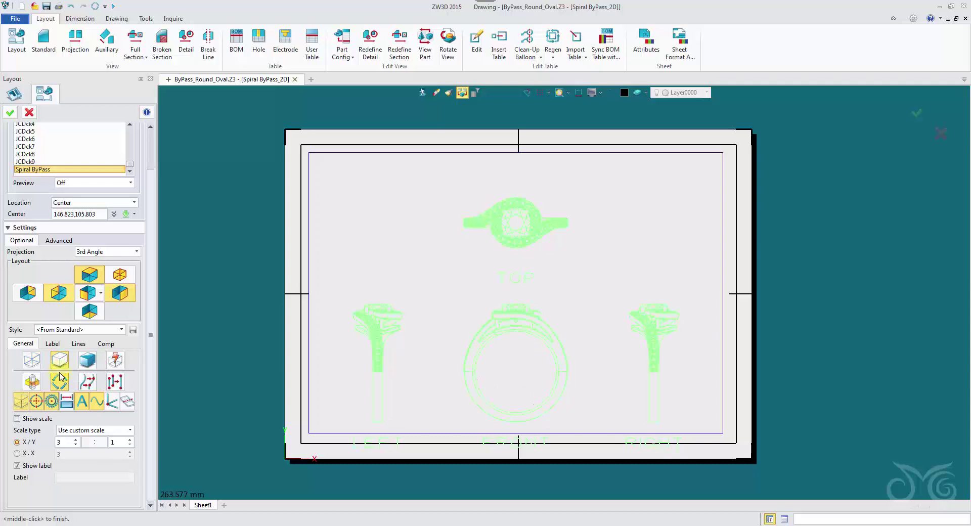
Turn off the display of hidden lines for the layout views, keeping center lines and part text shown
click(18, 402)
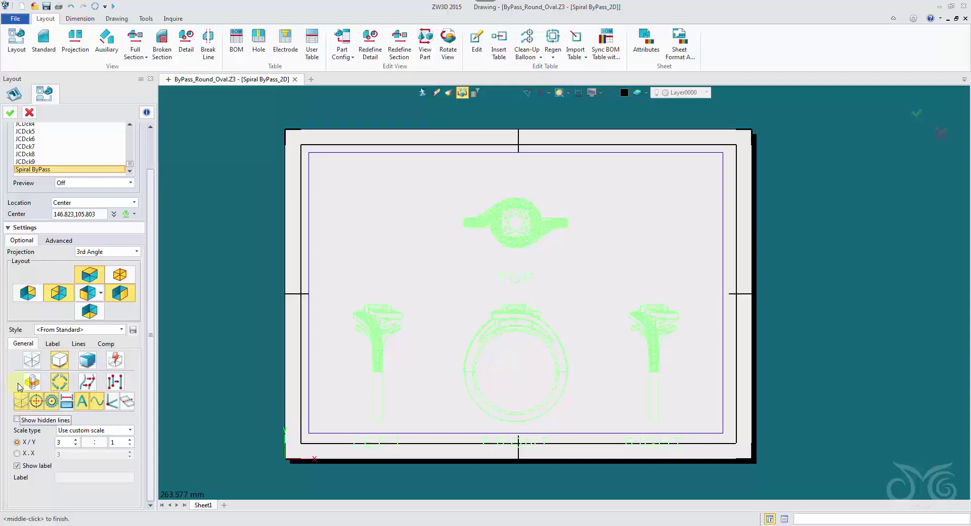
click(36, 403)
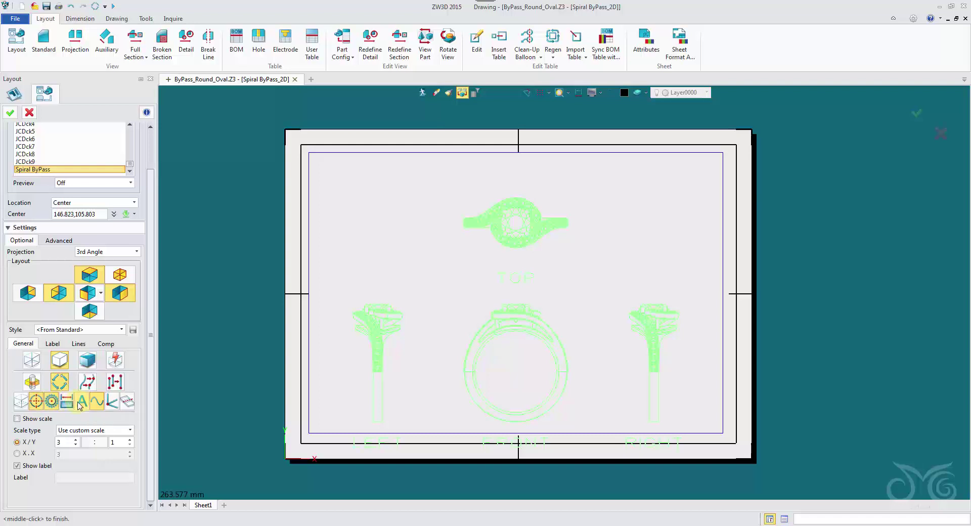
click(81, 403)
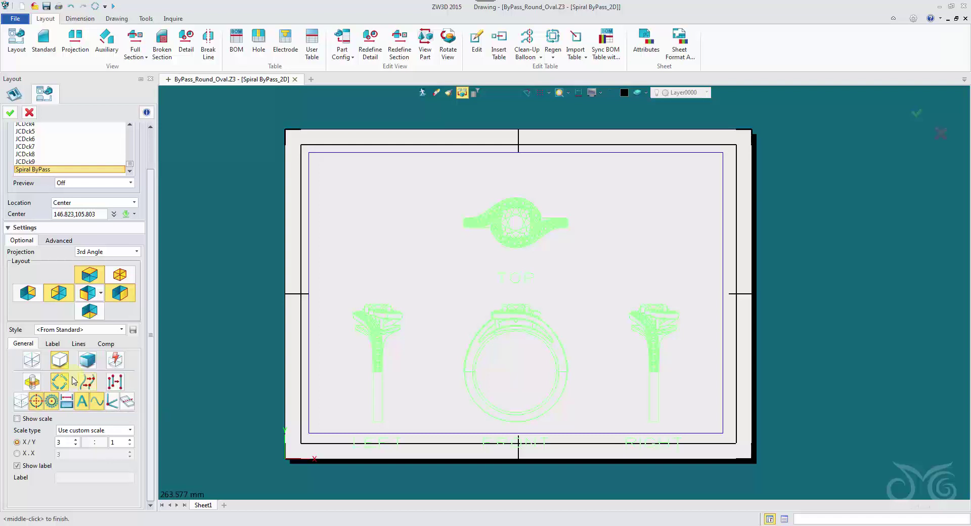
Reduce the text height of the view labels and create the layout with front, top, left and right views
click(53, 344)
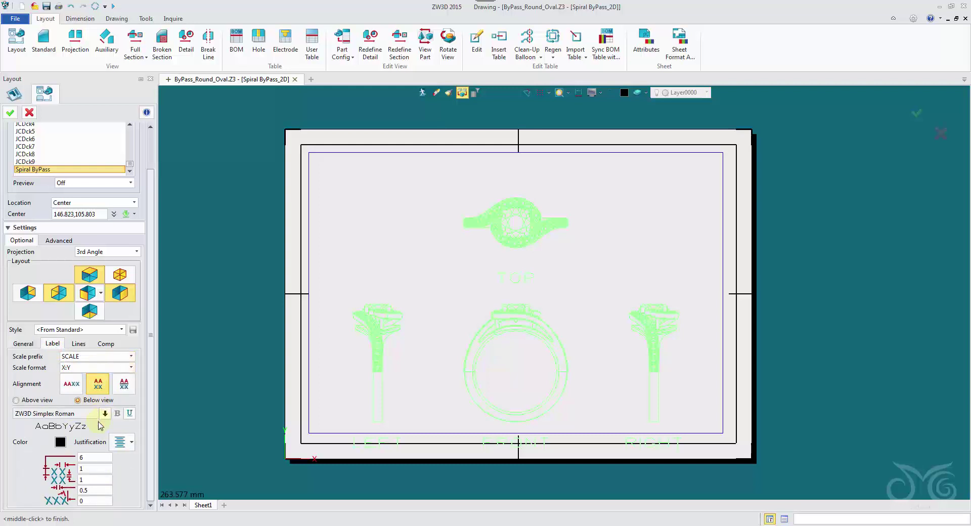
double_click(96, 456)
click(78, 344)
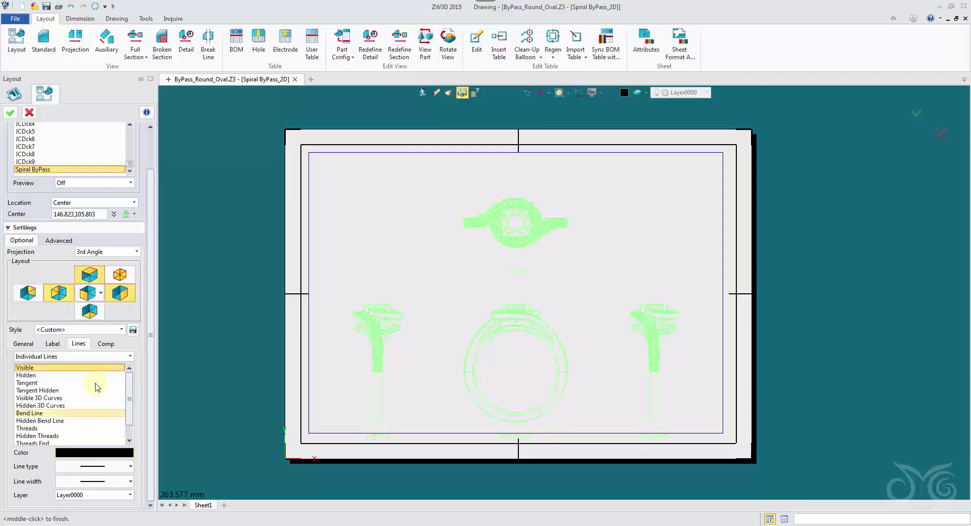
click(23, 344)
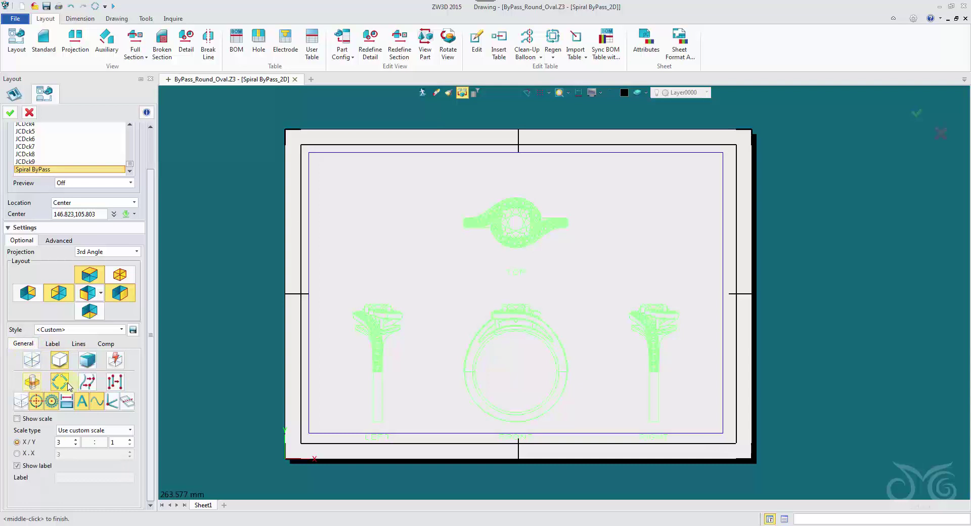
click(17, 114)
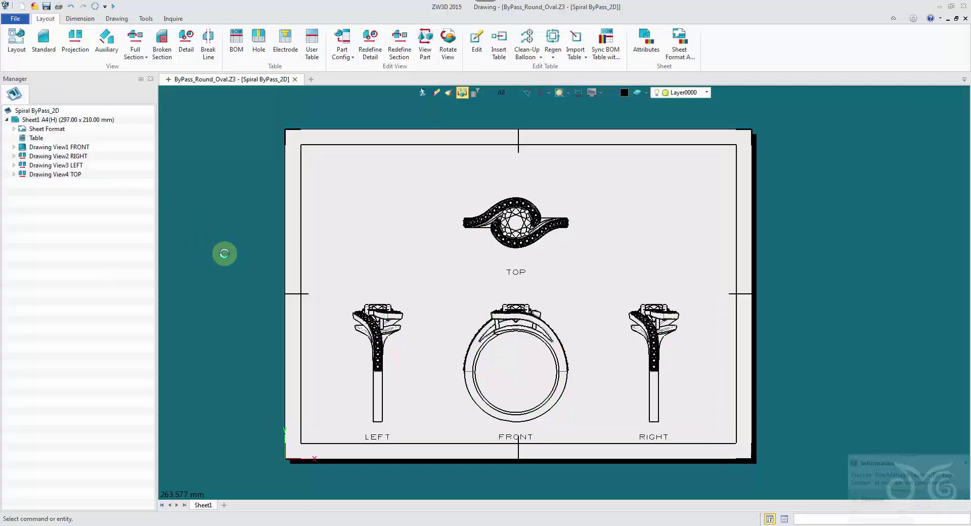
Examine the top view's detail up close and the overall arrangement of the four views on the sheet
scroll(537, 208, up, 3)
scroll(472, 278, up, 2)
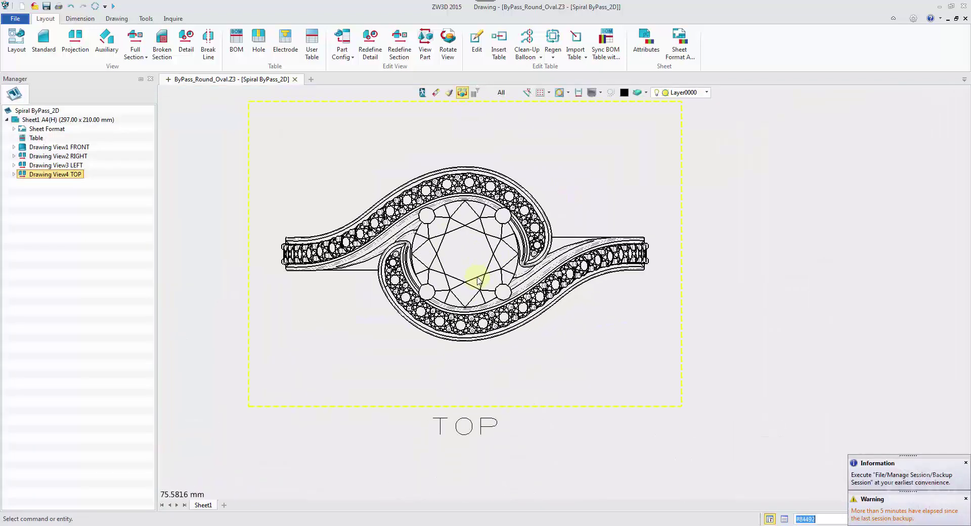
scroll(472, 278, down, 6)
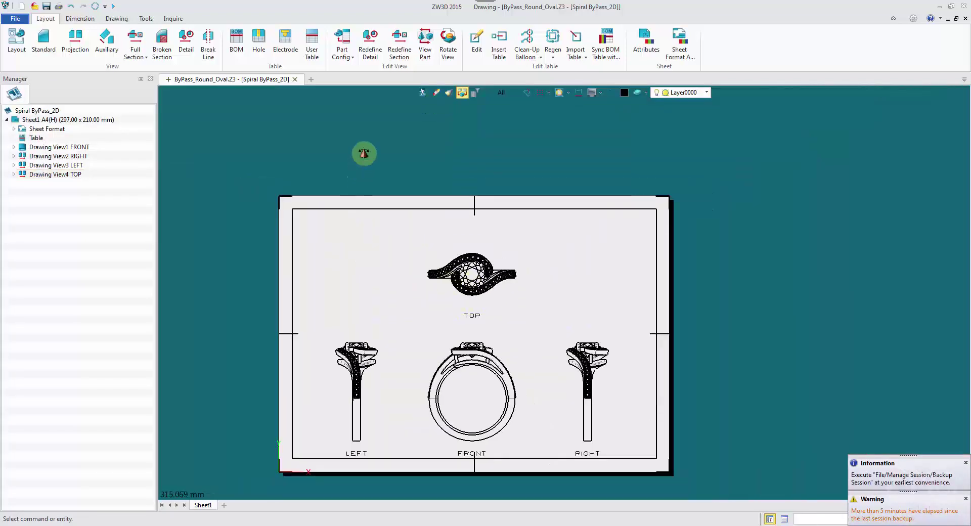
scroll(409, 319, up, 2)
scroll(409, 320, down, 2)
scroll(405, 308, up, 2)
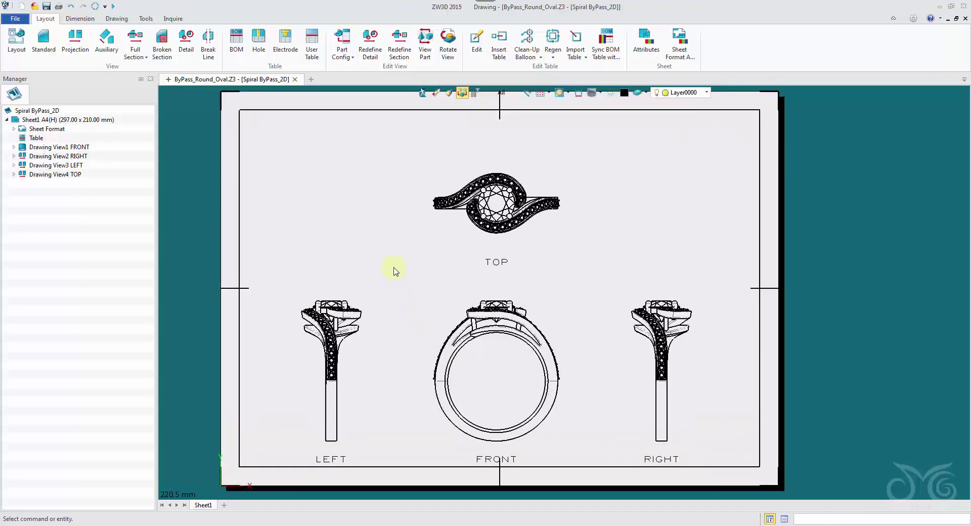
scroll(395, 271, down, 1)
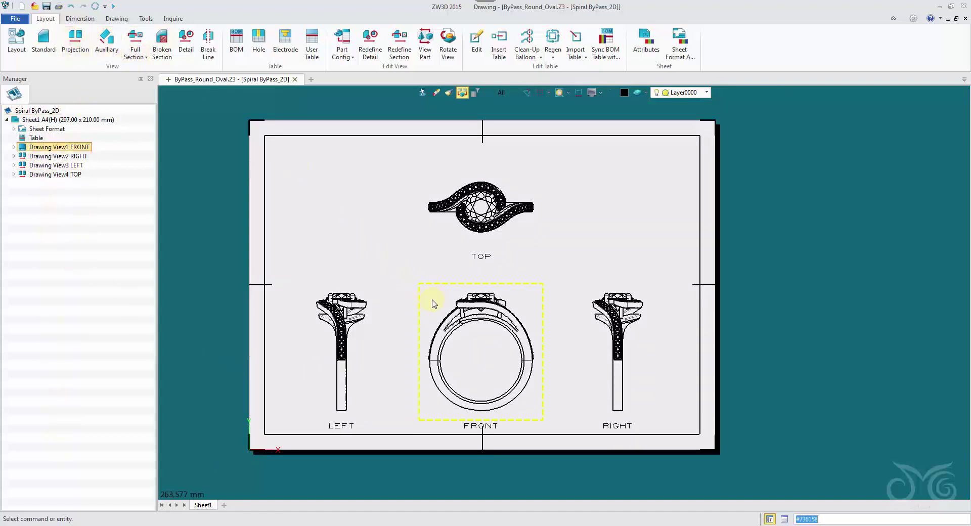
Try the Shaded and then the Wireframe display mode on the front view
right_click(440, 302)
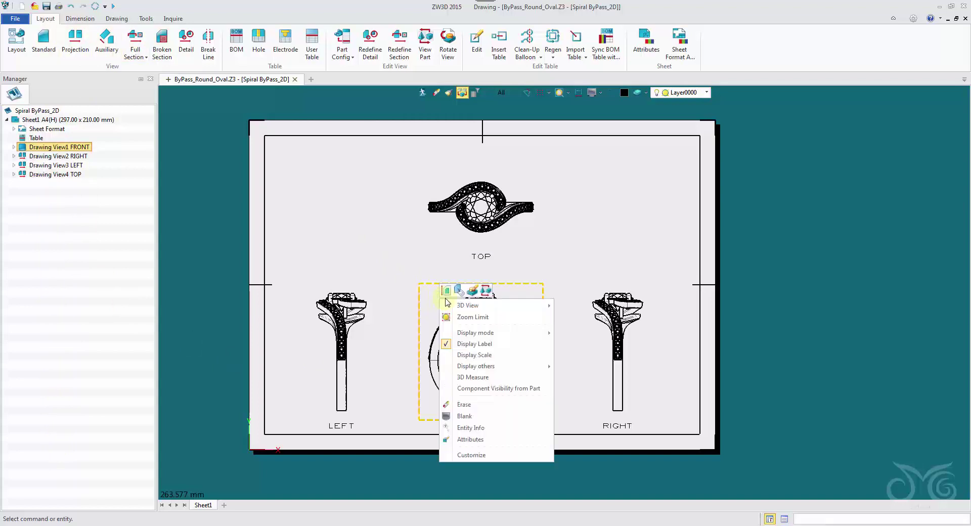
mouse_move(510, 335)
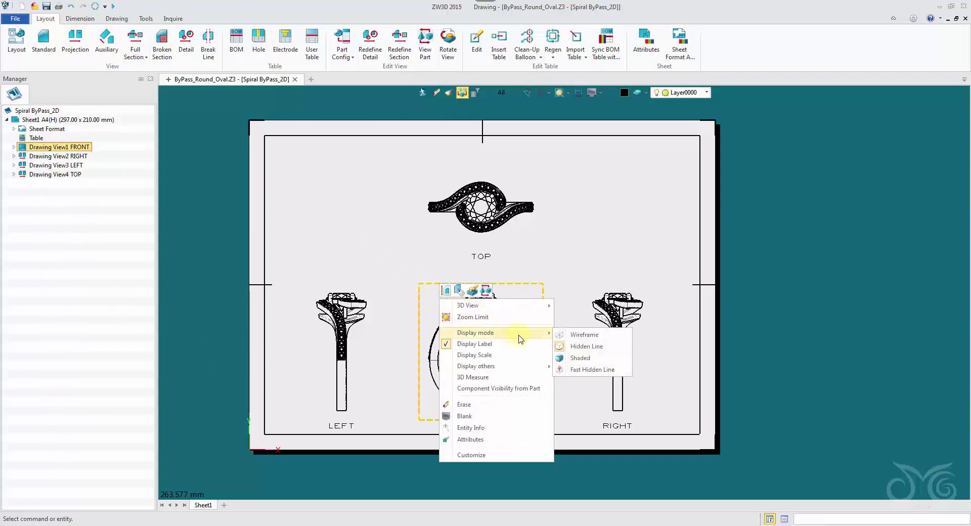
click(576, 358)
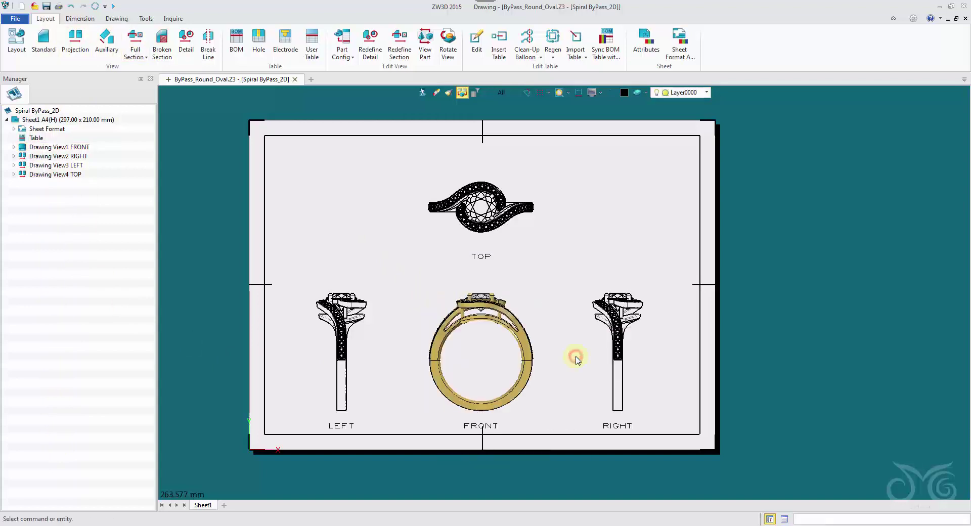
right_click(443, 306)
mouse_move(490, 338)
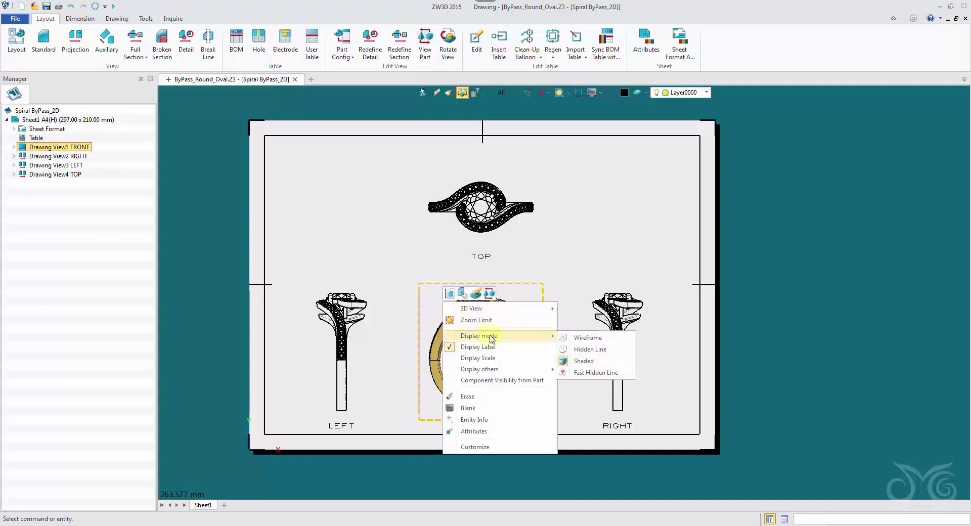
click(584, 338)
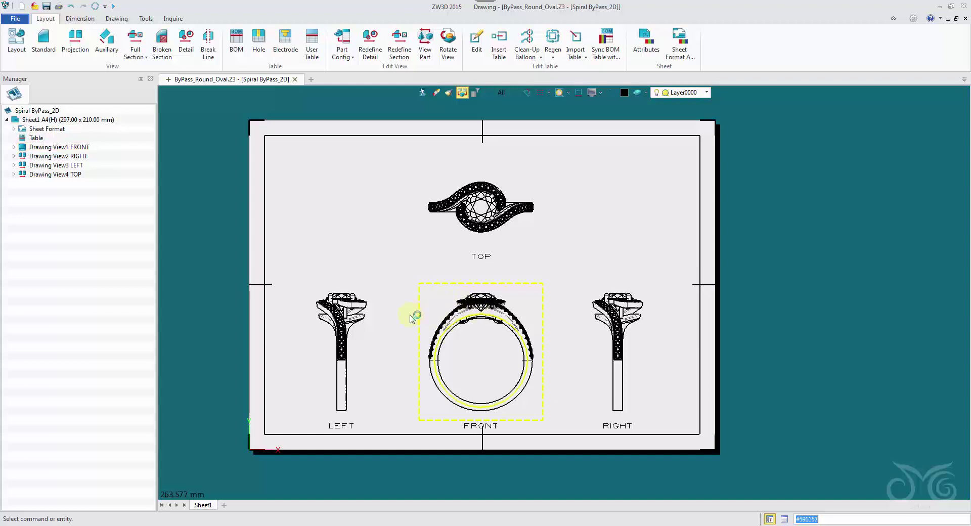
Switch the front view to Shaded once more and return it to the Hidden Line display mode
scroll(474, 335, up, 5)
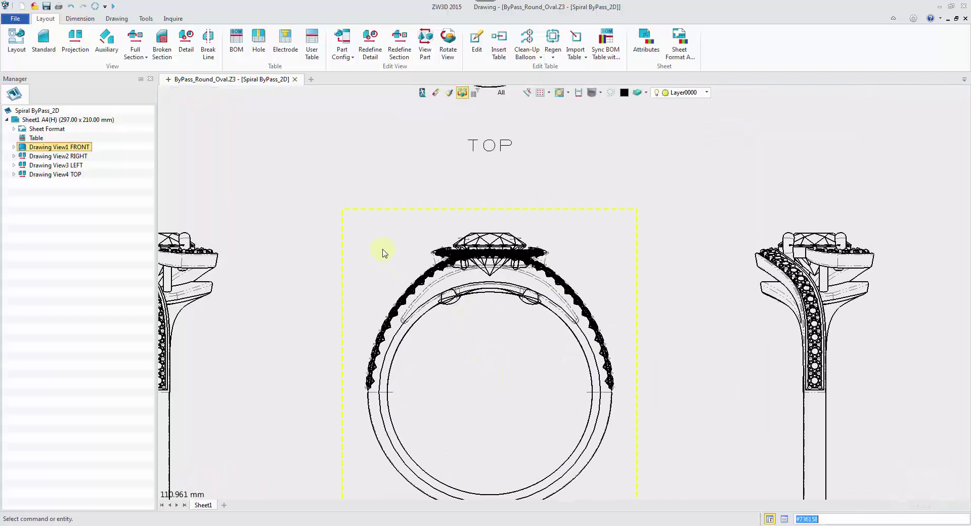
right_click(383, 252)
mouse_move(418, 284)
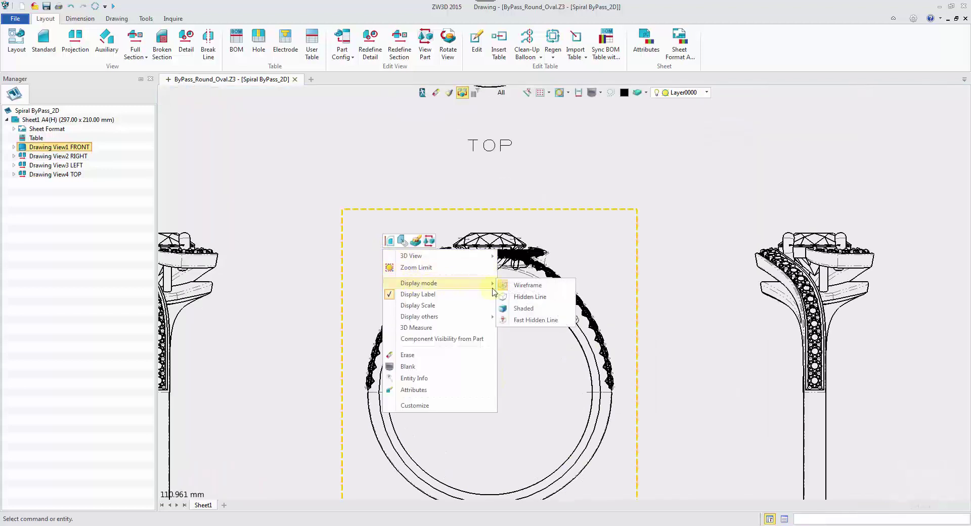
click(522, 309)
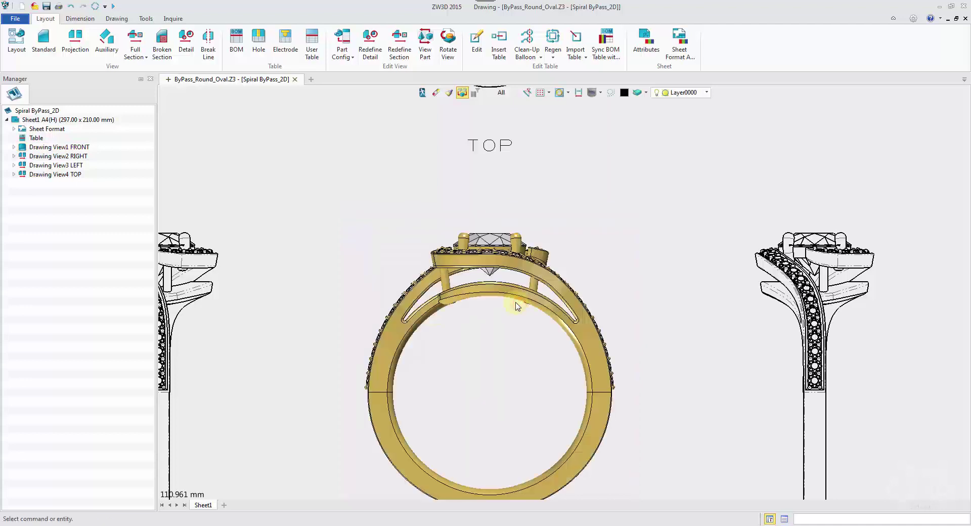
right_click(395, 243)
mouse_move(480, 276)
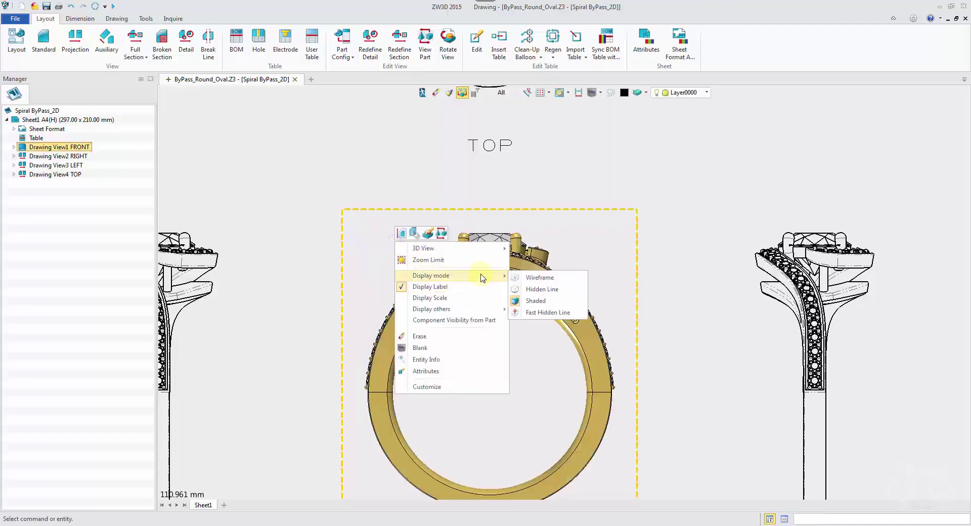
click(526, 288)
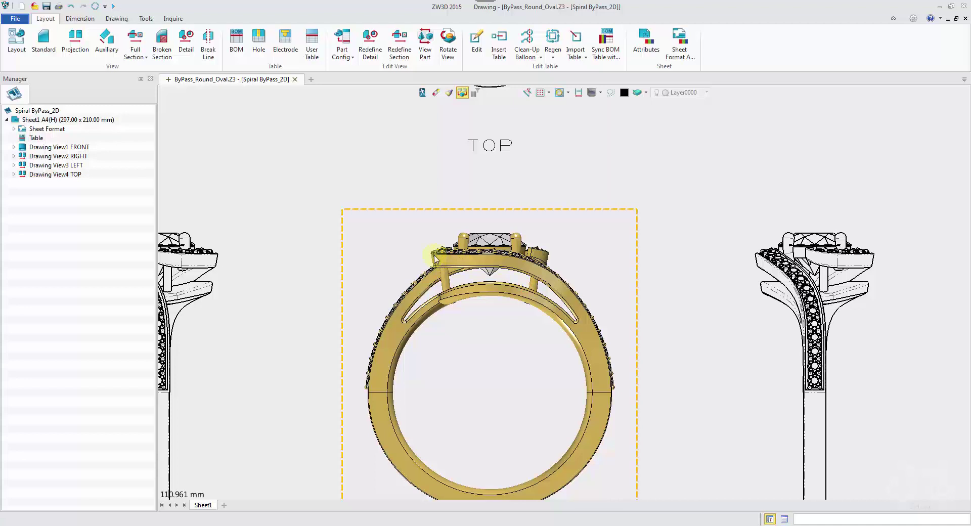
Show the hidden lines in the front view and turn them off again
right_click(379, 231)
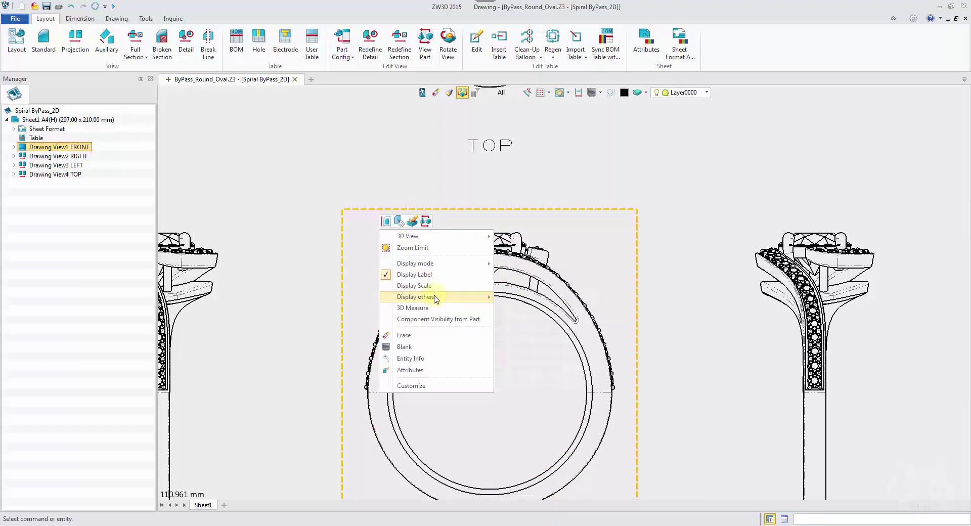
mouse_move(436, 297)
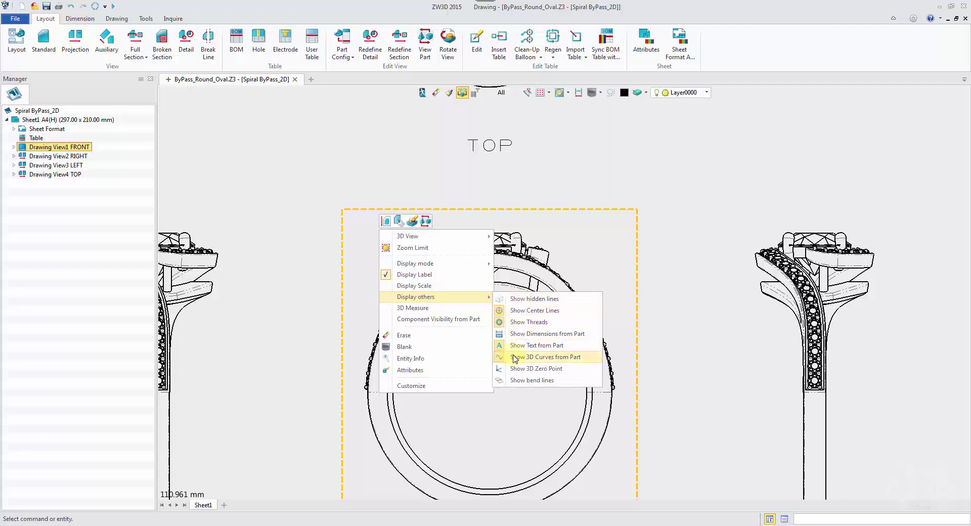
click(514, 300)
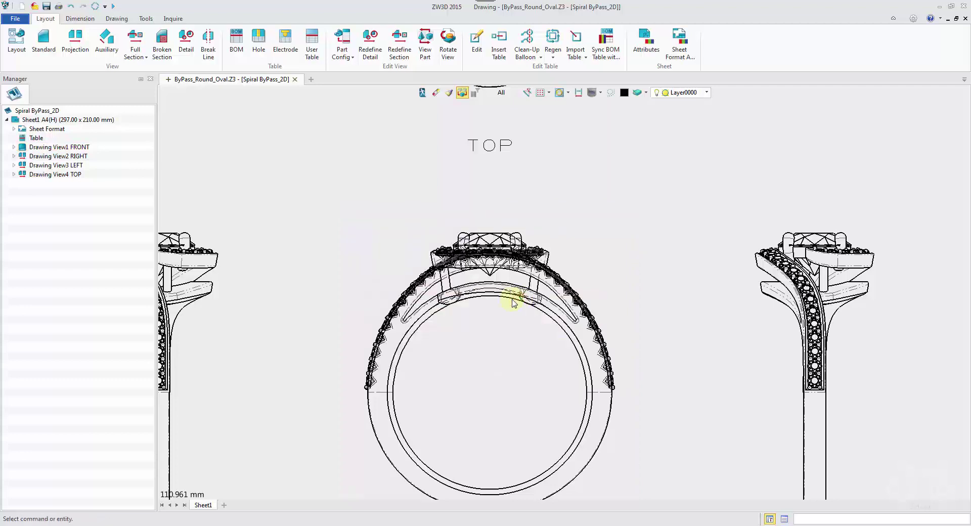
right_click(387, 256)
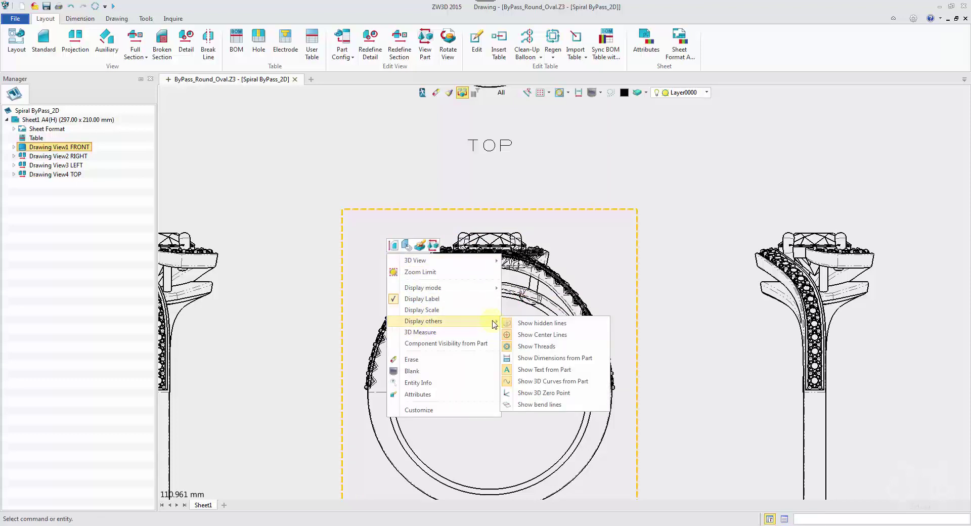
click(516, 323)
right_click(364, 222)
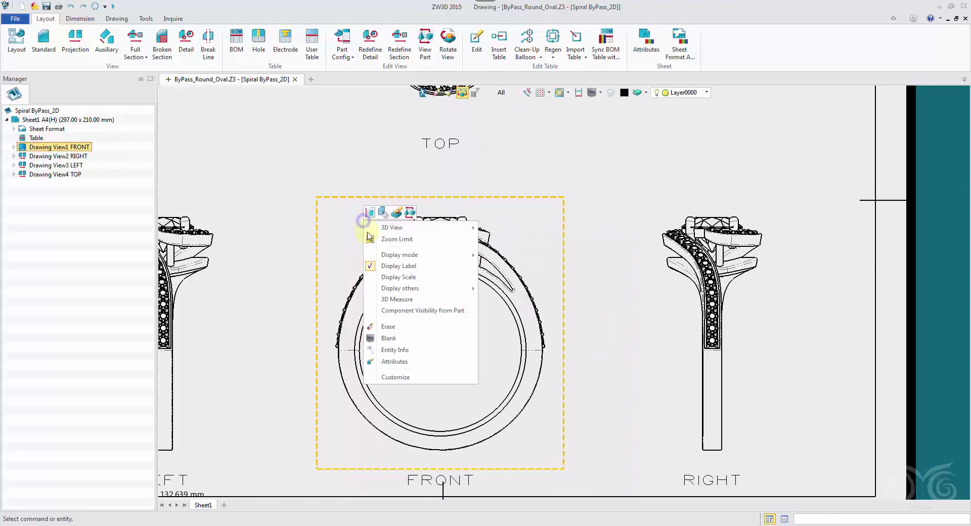
mouse_move(373, 225)
scroll(369, 217, down, 1)
right_click(437, 209)
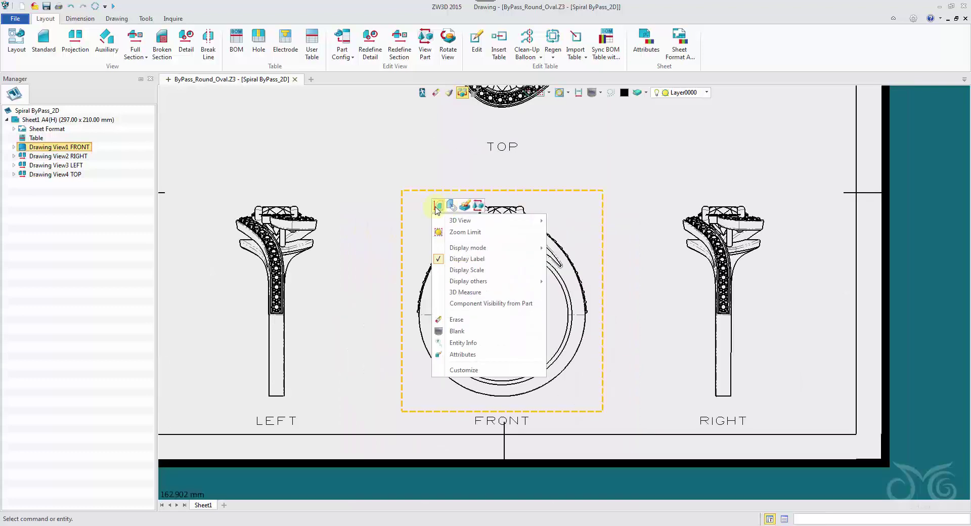
click(476, 208)
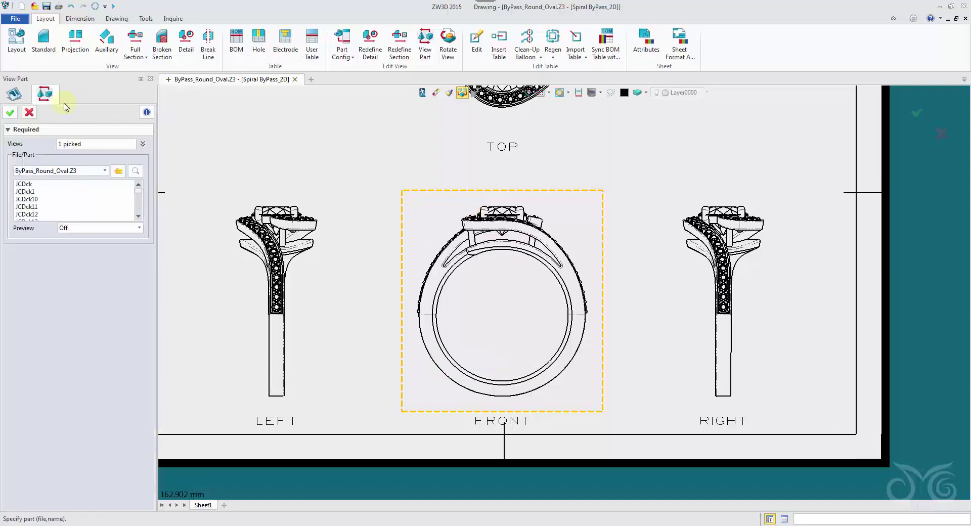
click(32, 104)
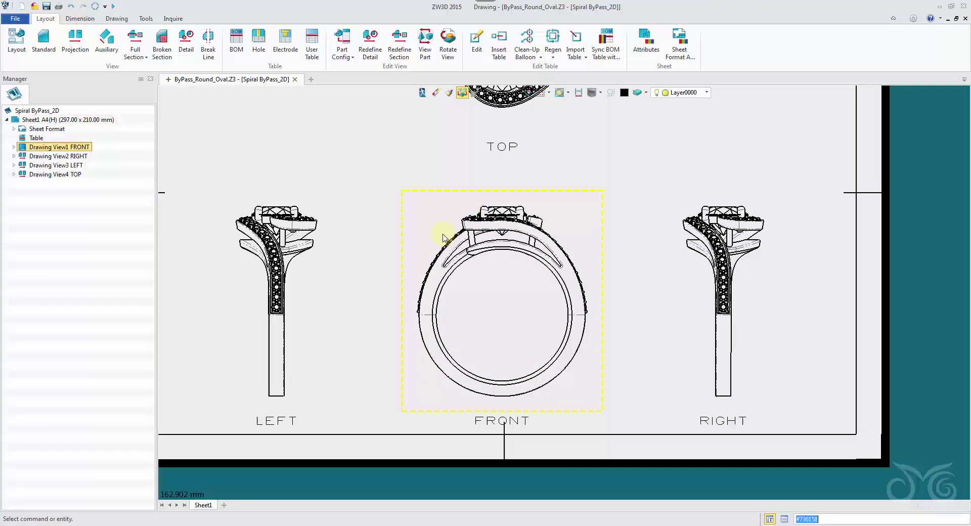
Add a radius dimension to the innermost circle of the ring in the front view, placing its text inside the circle
scroll(443, 238, down, 3)
scroll(392, 234, up, 2)
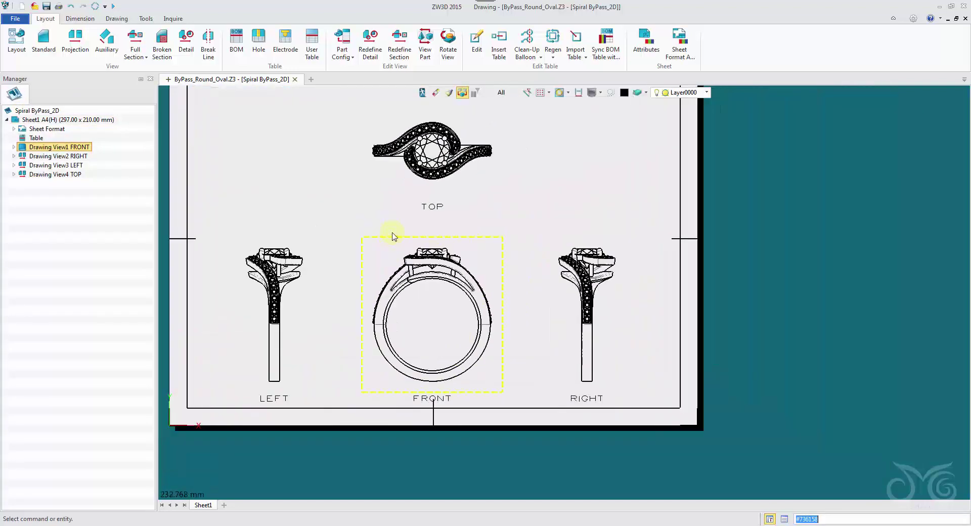
scroll(394, 237, down, 1)
middle_drag(364, 253, 427, 297)
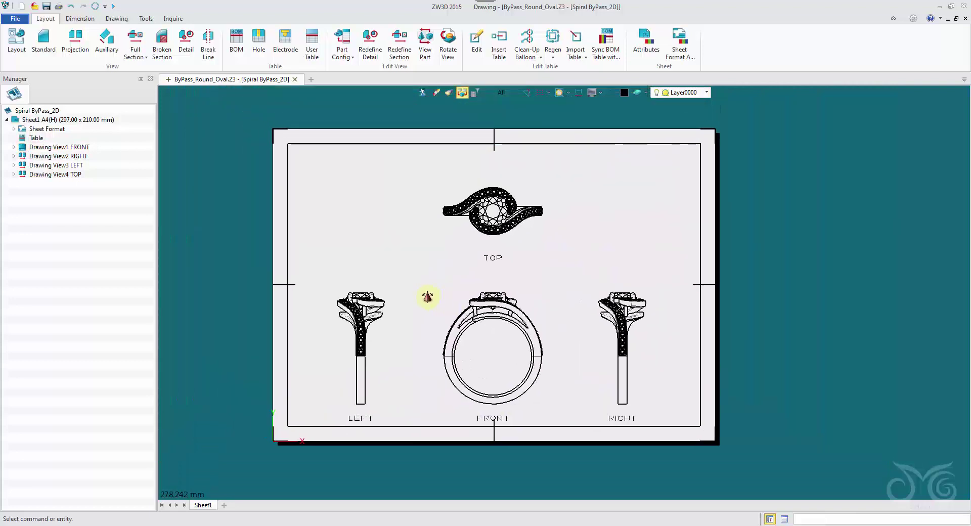
scroll(412, 283, up, 3)
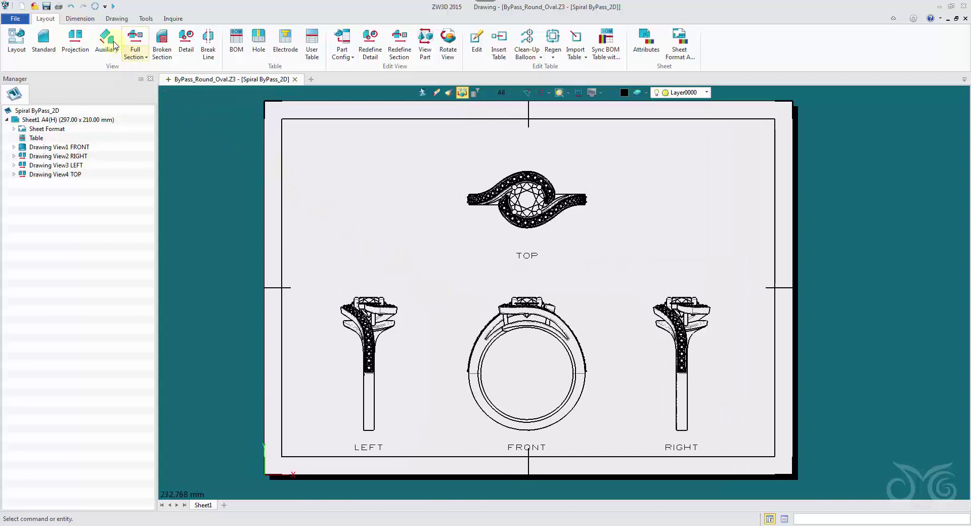
click(72, 19)
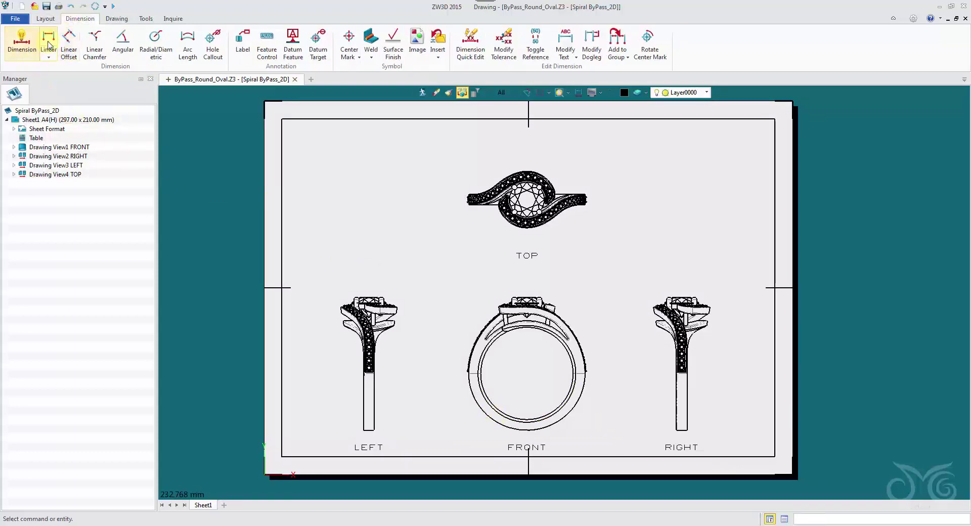
click(23, 45)
scroll(527, 396, up, 3)
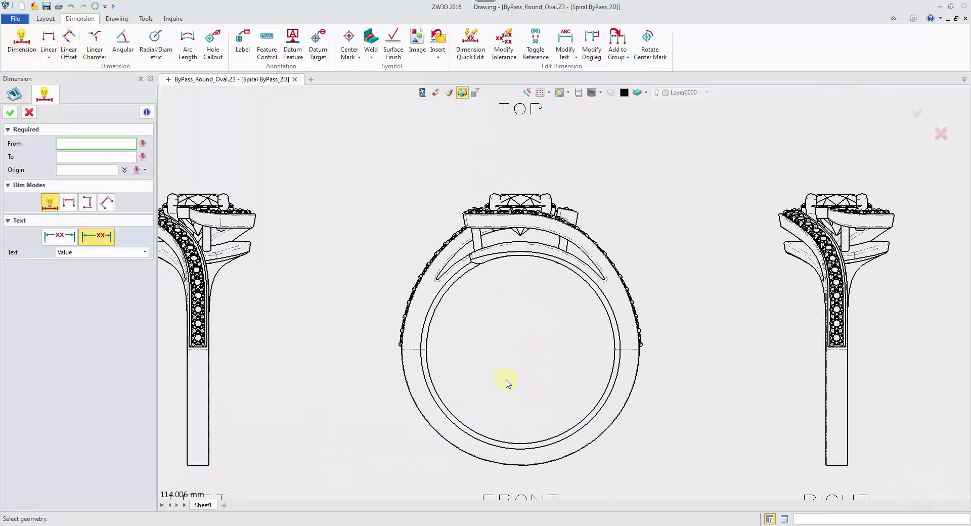
click(427, 350)
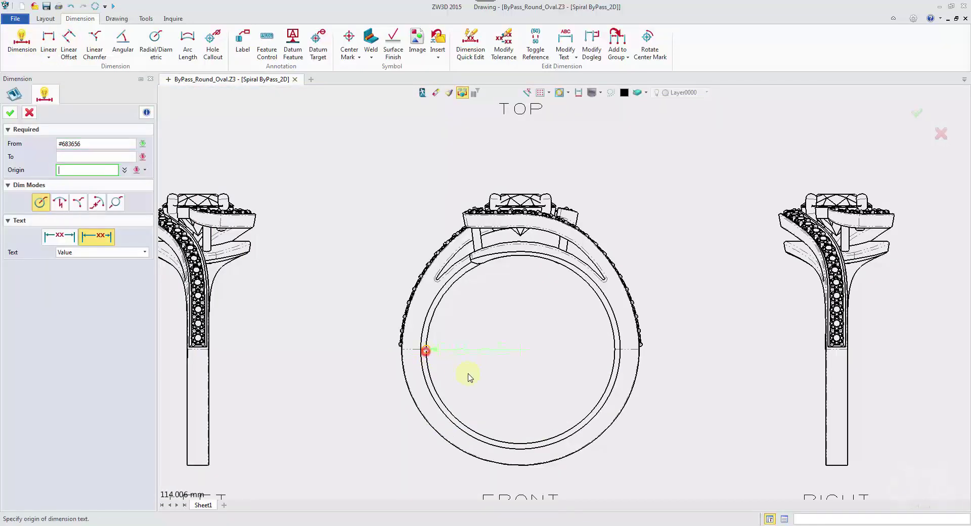
click(488, 387)
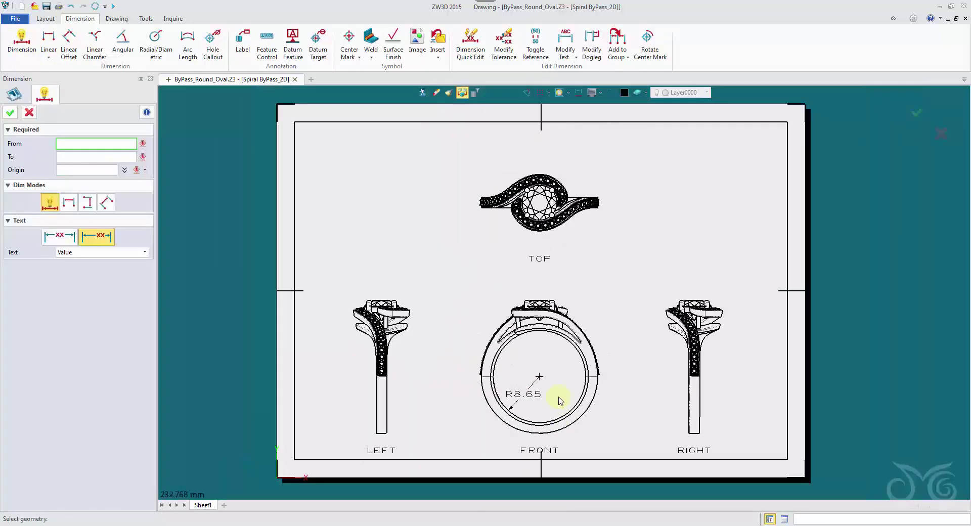
scroll(560, 399, down, 3)
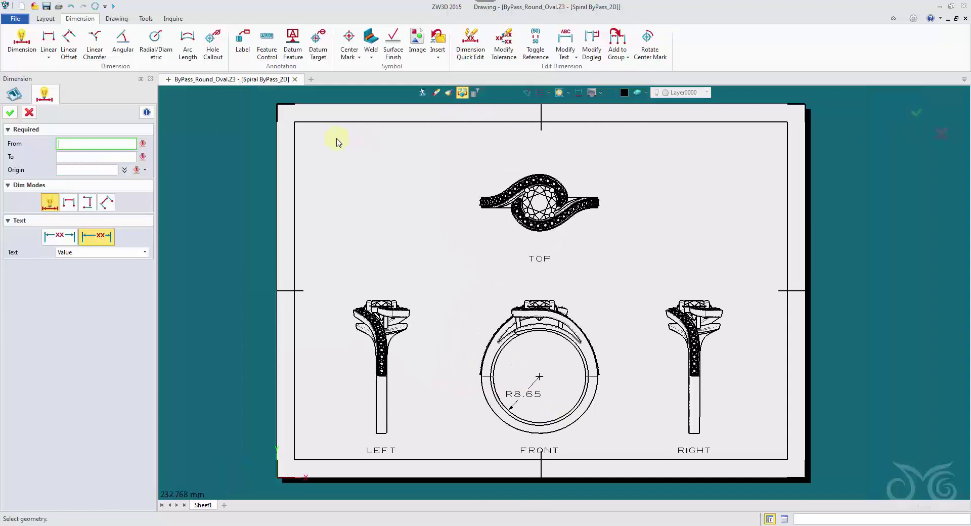
click(30, 113)
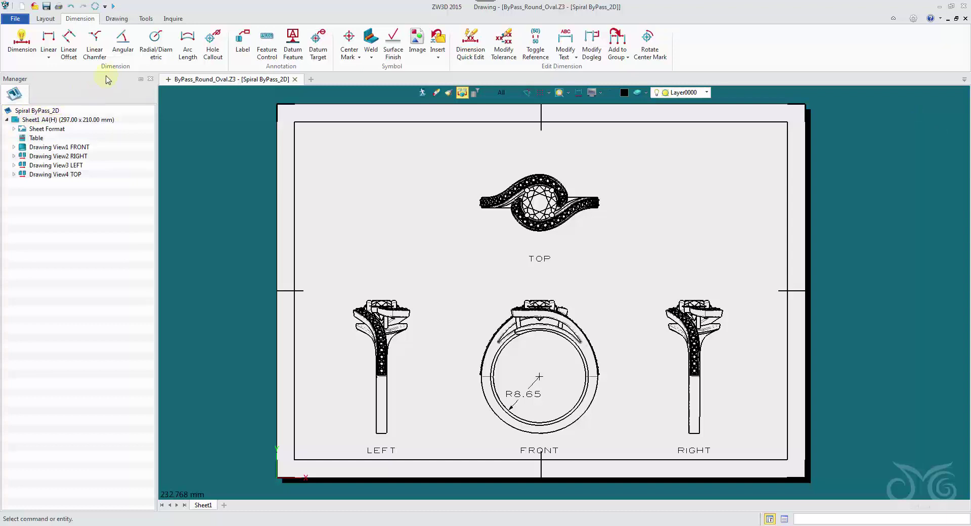
click(113, 19)
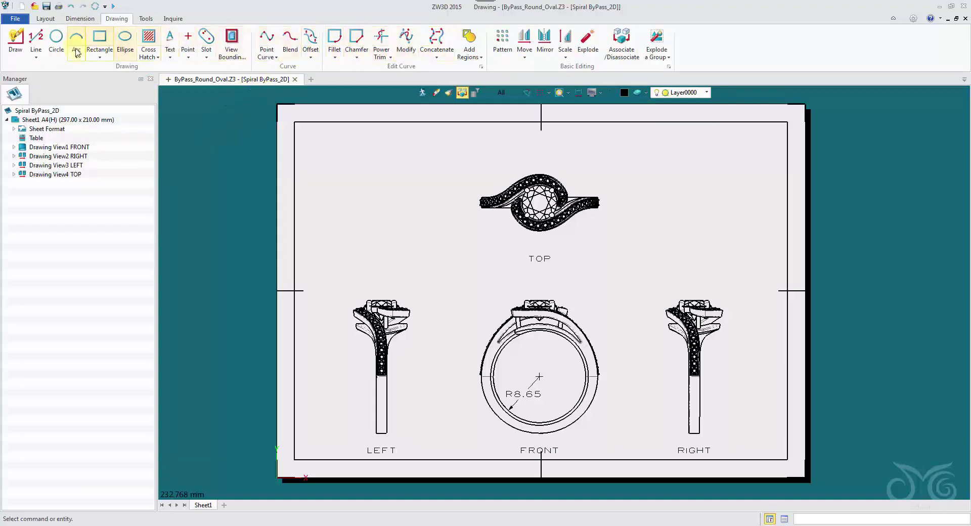
click(187, 102)
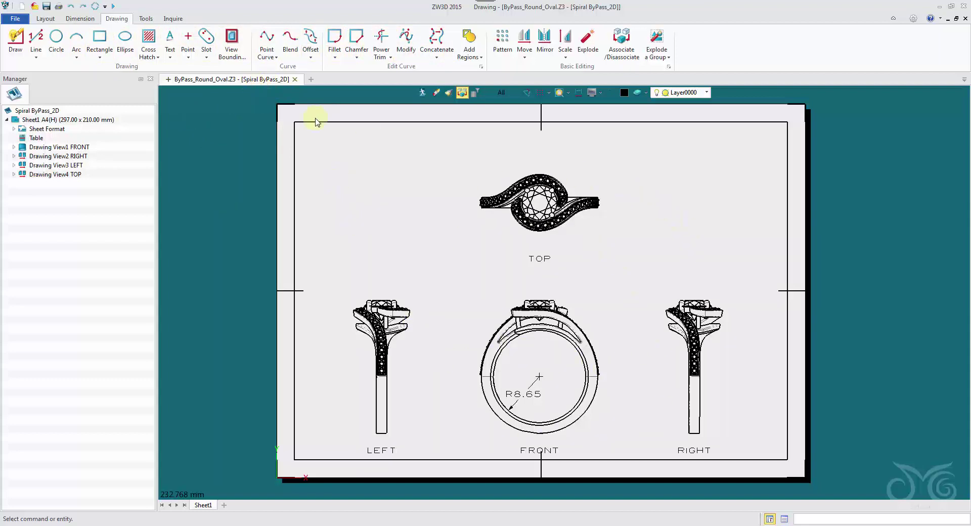
click(146, 18)
click(197, 204)
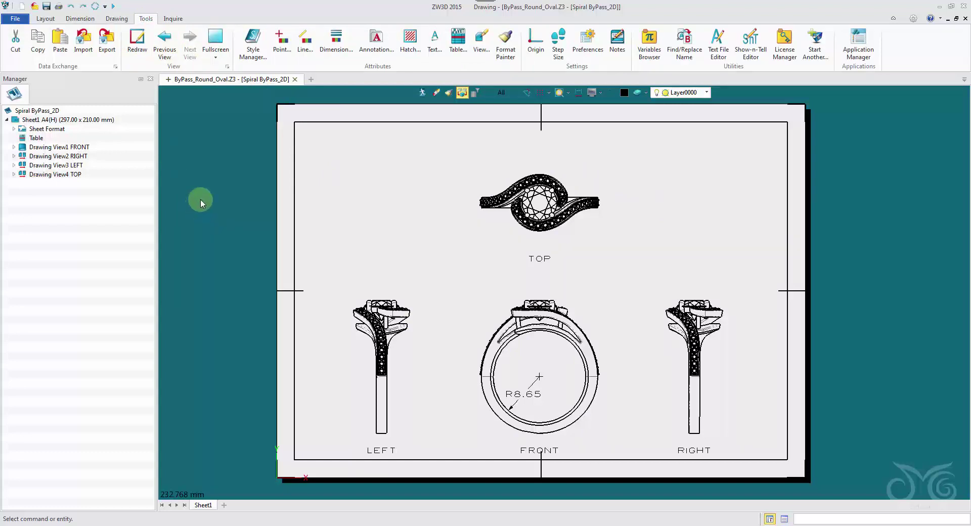
click(171, 19)
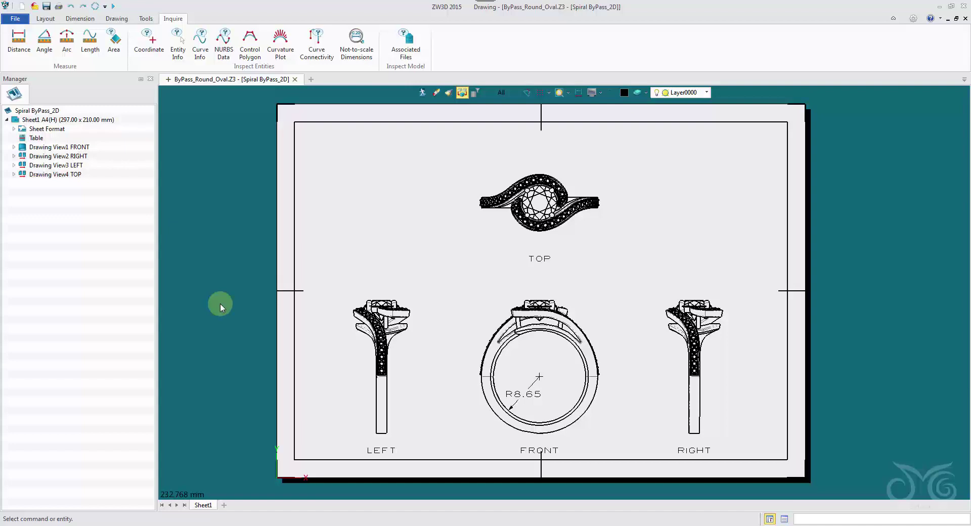
click(46, 18)
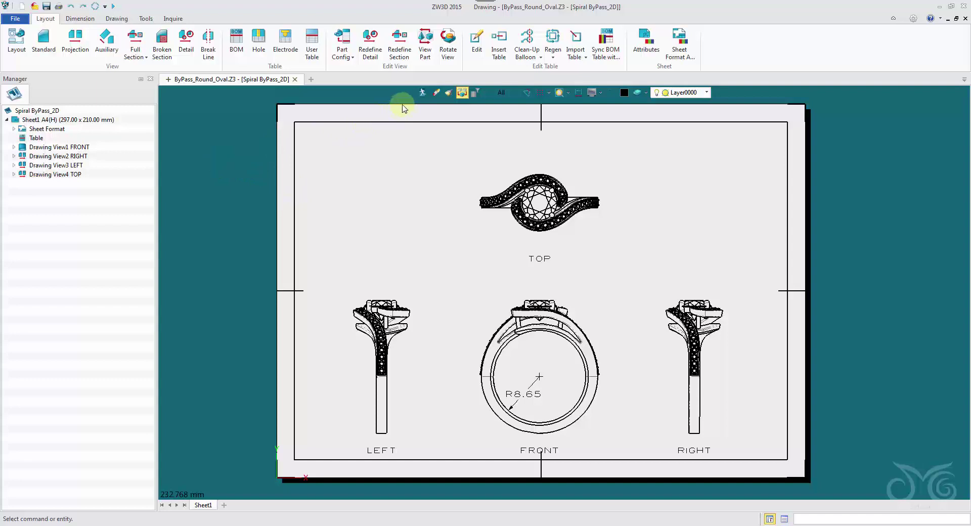
Exit the drawing sheet to the 3D ring model and return to its 2D sheet
right_click(191, 144)
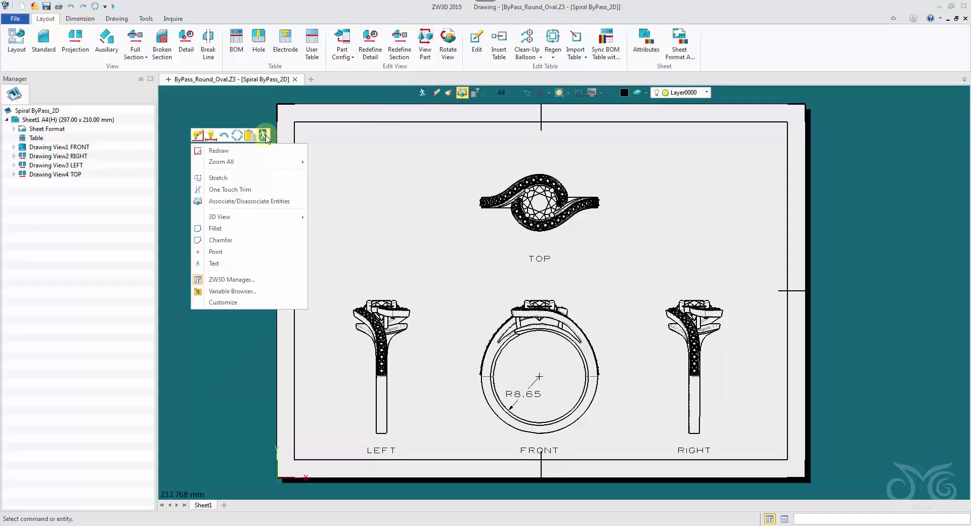
click(422, 93)
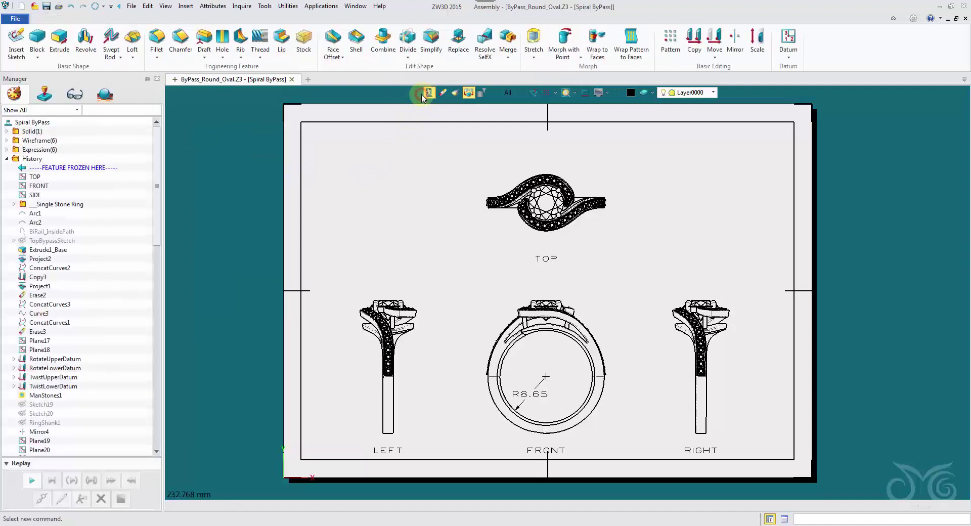
middle_drag(484, 258, 353, 221)
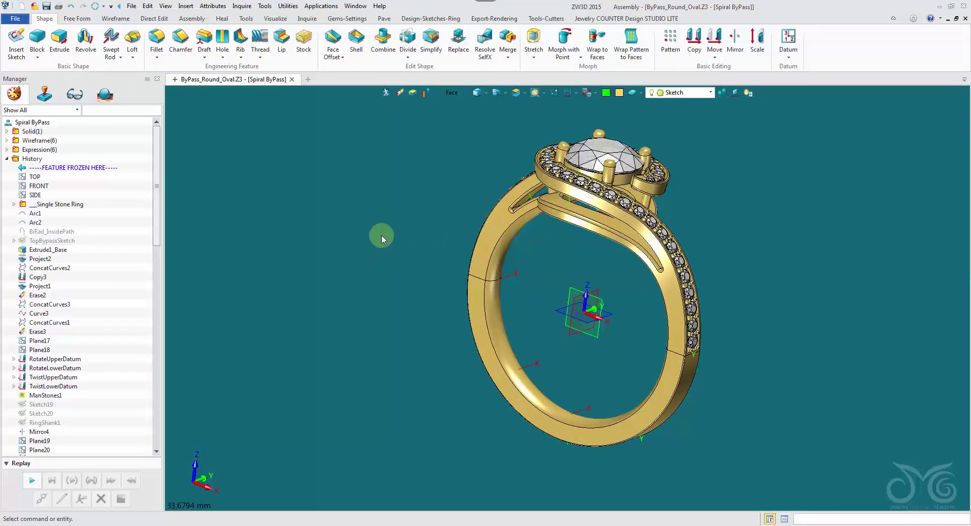
right_click(235, 157)
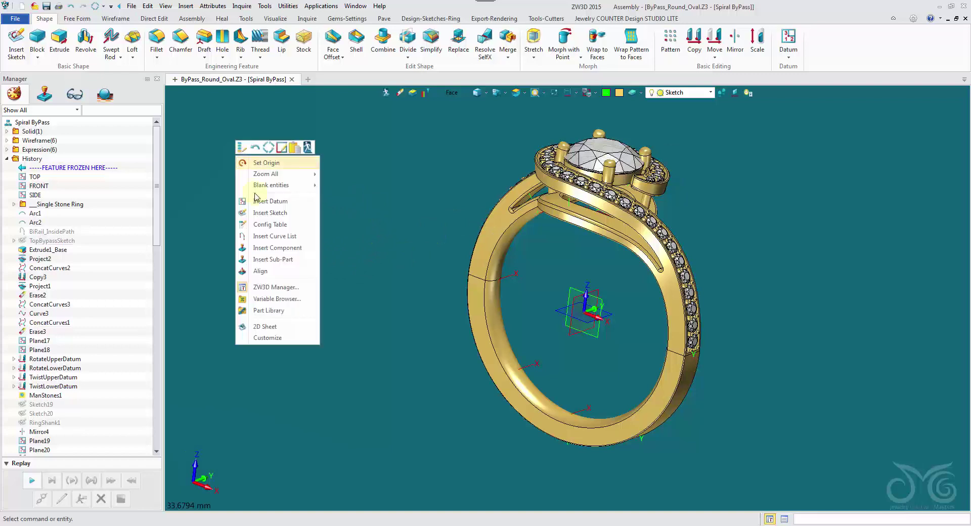
click(261, 327)
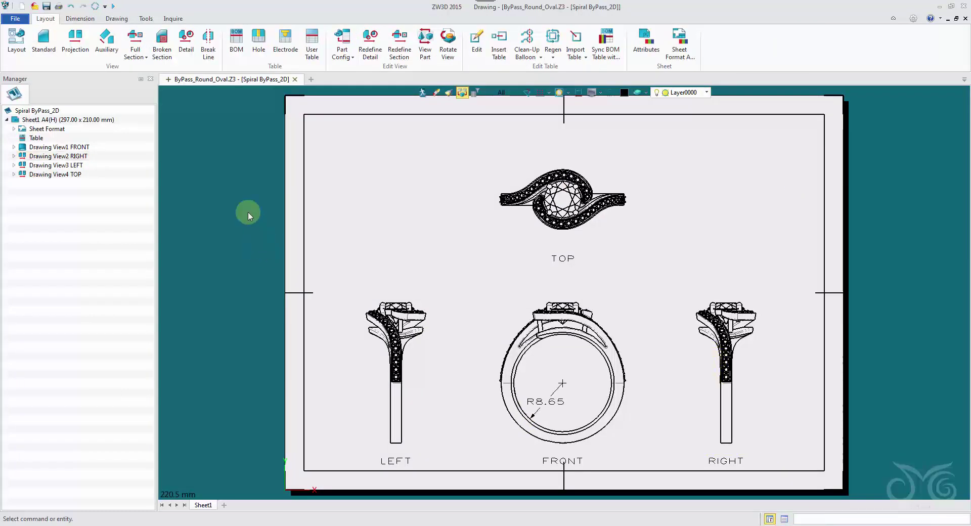
Try placing a shaded, unlabelled isometric standard view of Spiral ByPass at 3:1 scale beside the top view, without projecting further views
click(43, 37)
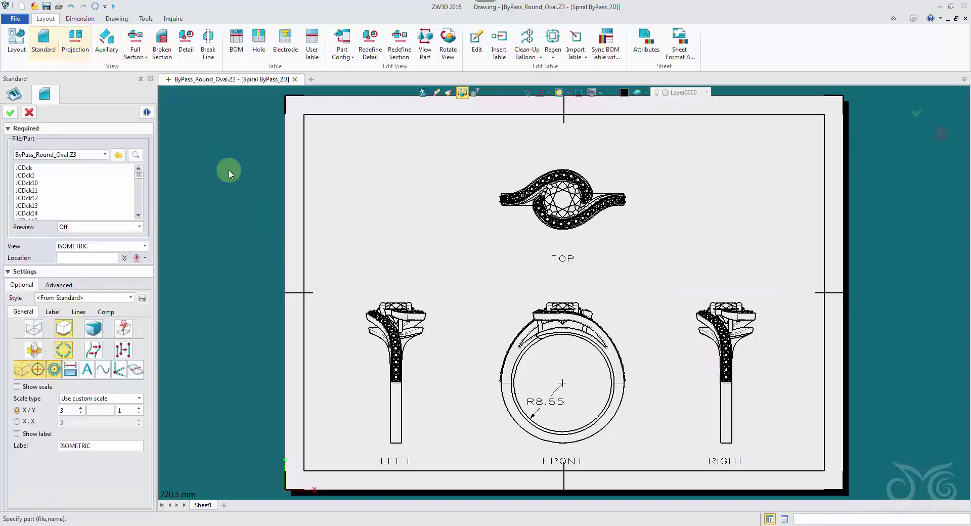
drag(139, 178, 137, 210)
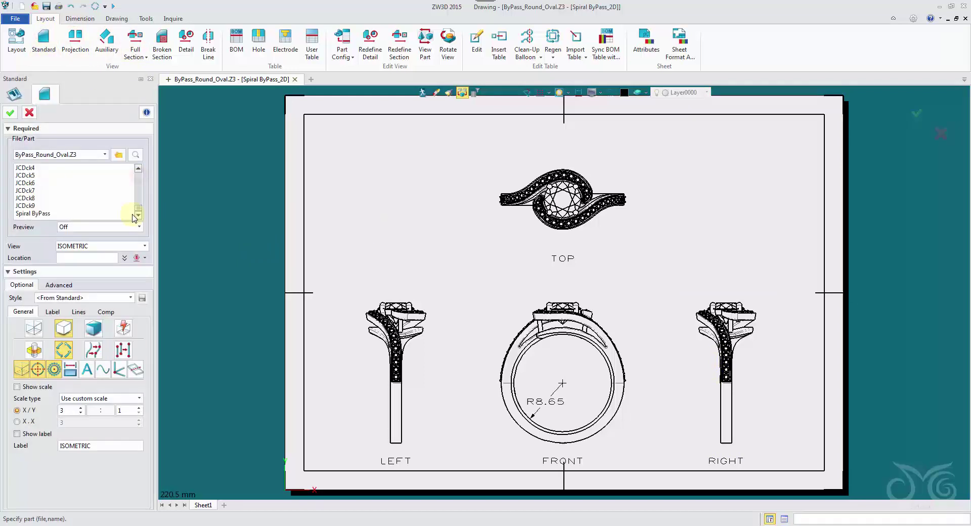
click(96, 213)
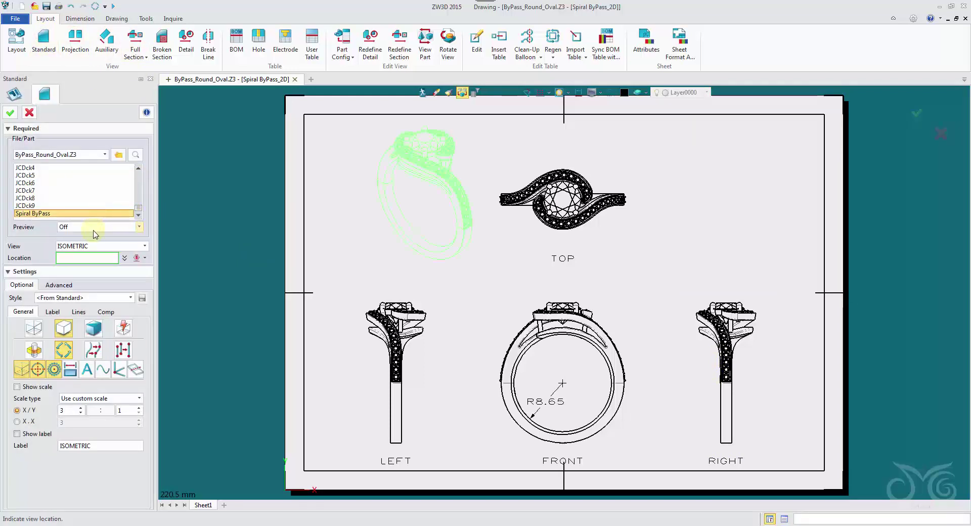
click(128, 245)
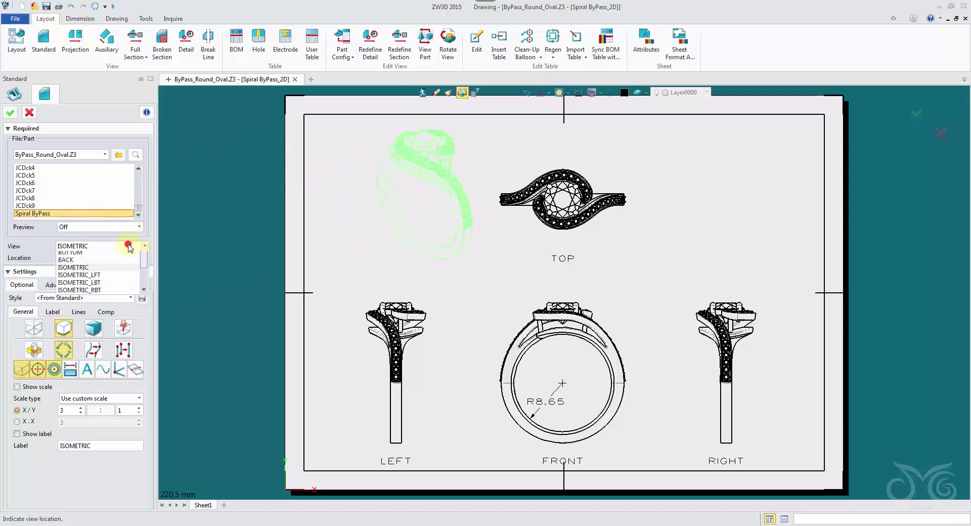
click(129, 246)
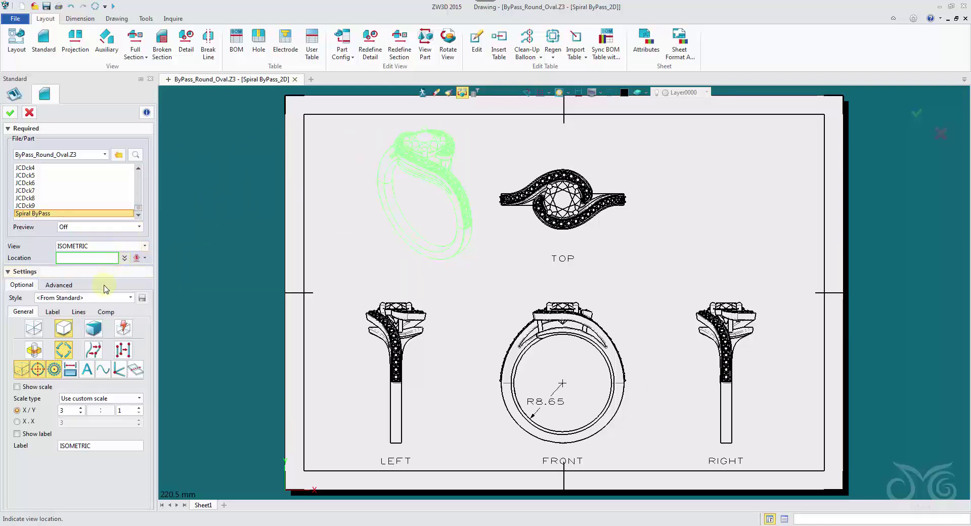
click(92, 330)
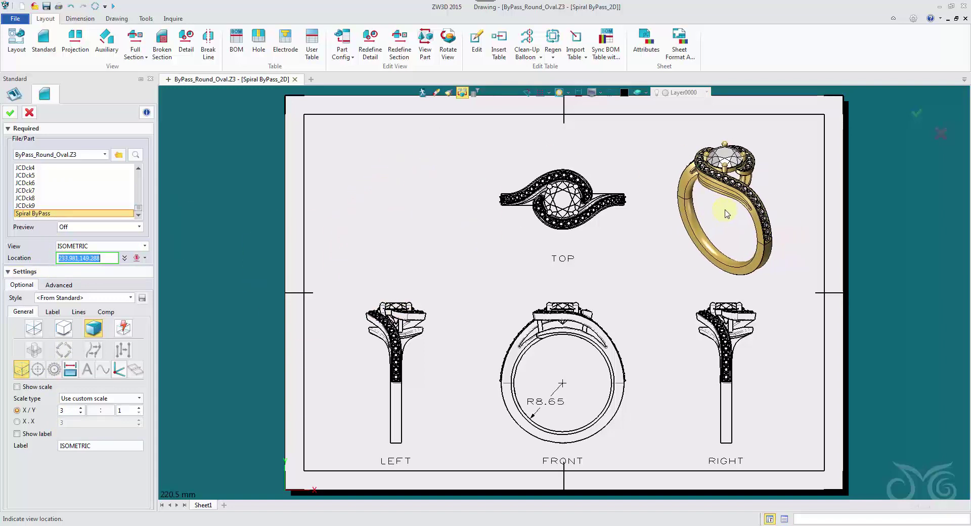
click(726, 213)
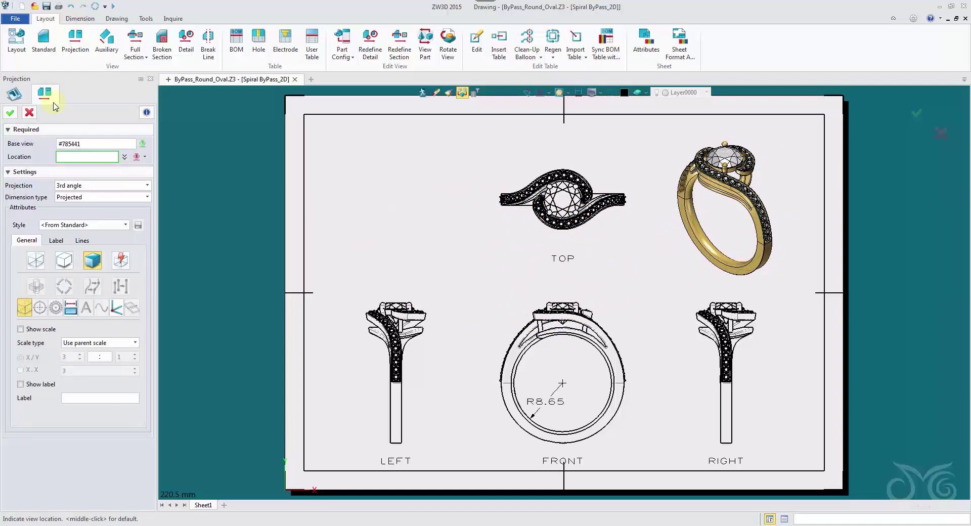
click(30, 113)
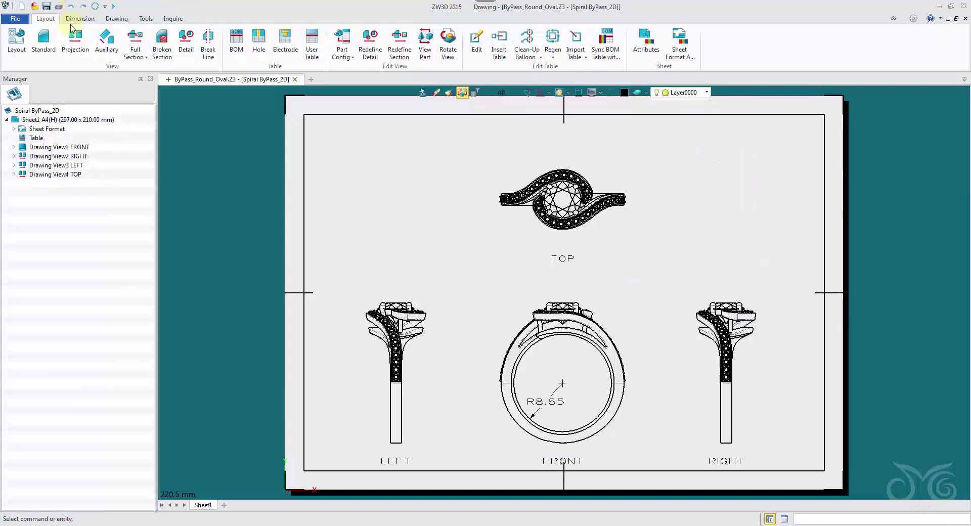
Place a shaded, unlabelled isometric standard view of Spiral ByPass at 3:1 scale beside the top view, without further projections
click(44, 41)
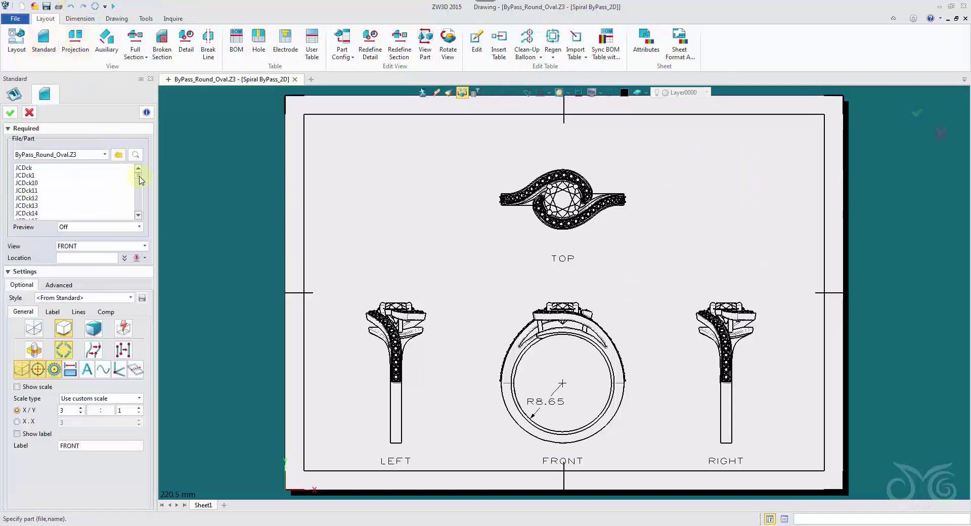
click(120, 213)
click(117, 246)
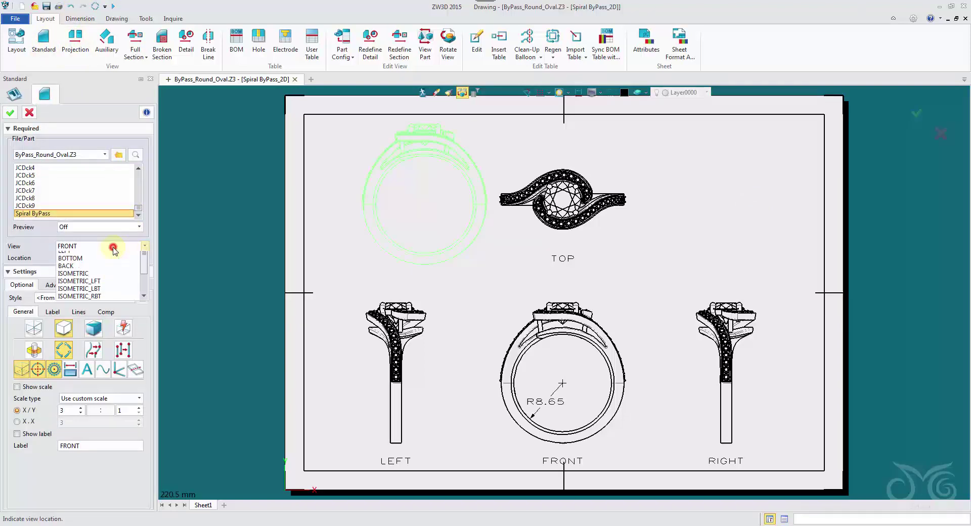
click(101, 301)
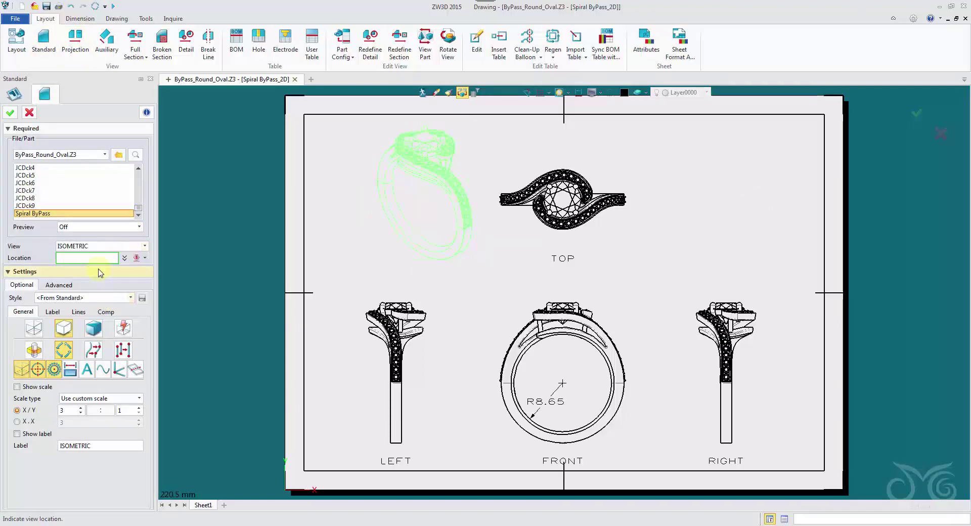
click(96, 334)
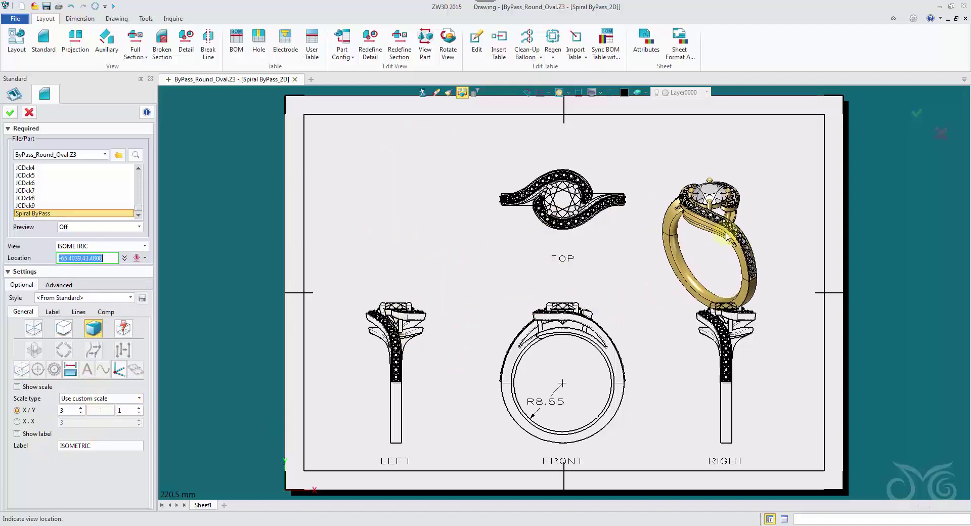
click(724, 213)
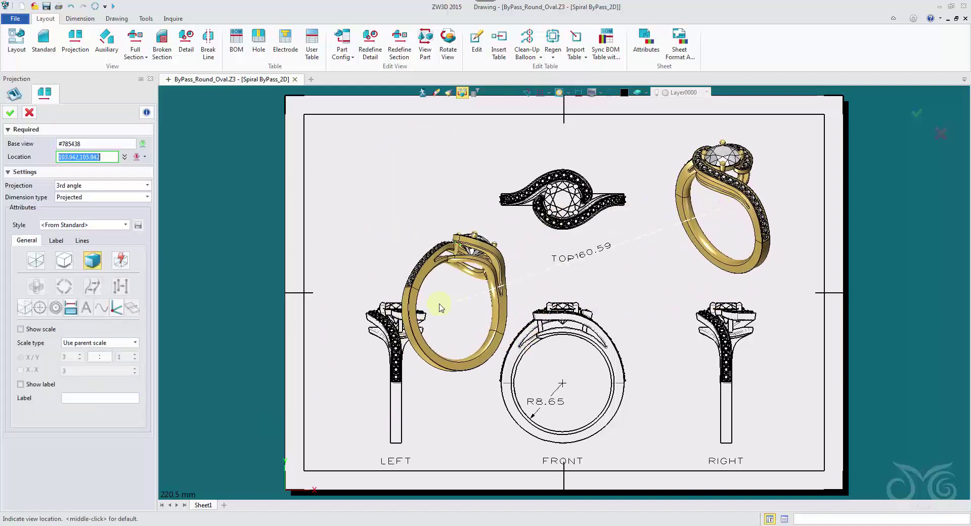
click(24, 115)
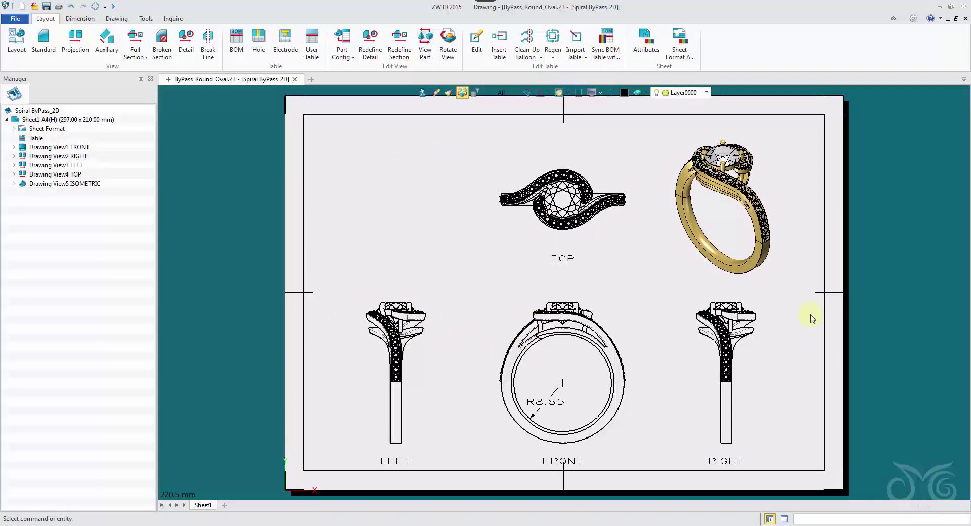
Erase the right view from the drawing sheet
scroll(804, 304, up, 4)
scroll(733, 173, down, 5)
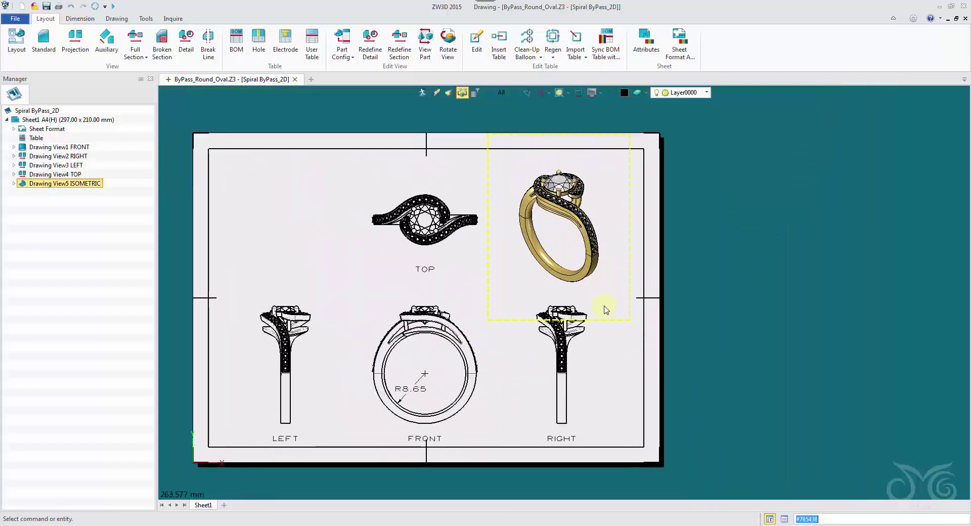
right_click(597, 361)
click(644, 478)
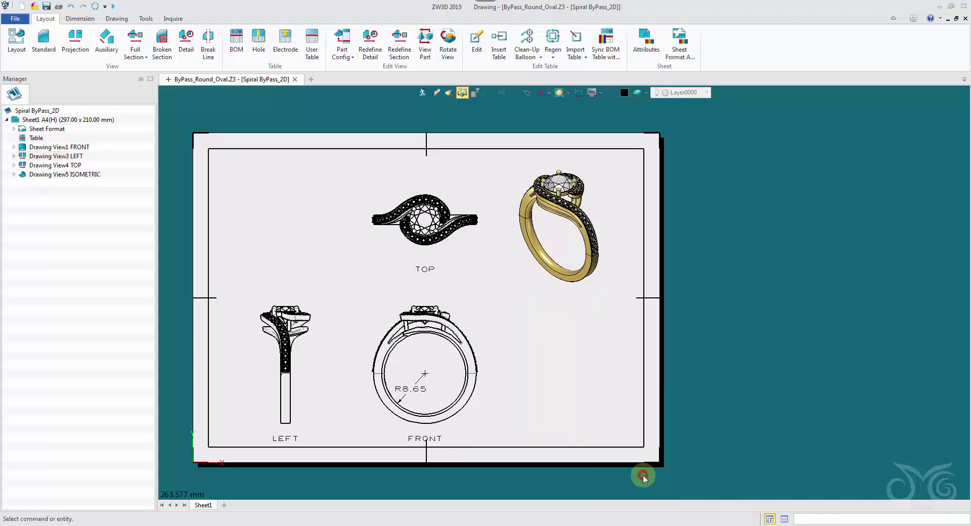
Display the scale label on the isometric view and set the view's scale to 5
right_click(577, 226)
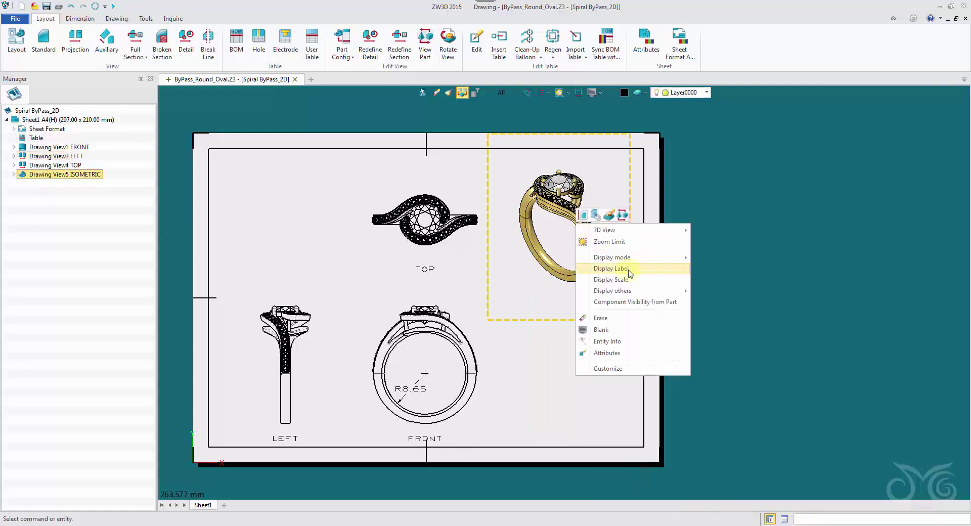
click(660, 283)
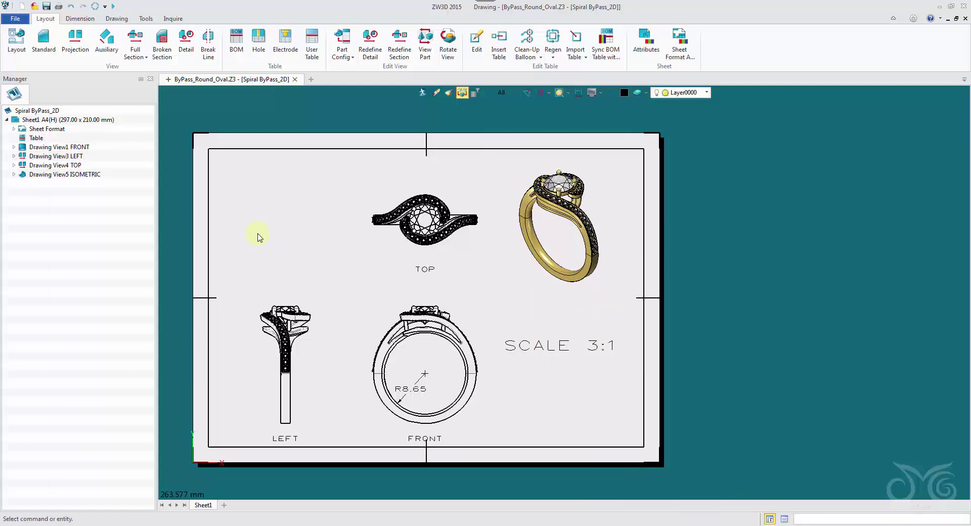
right_click(591, 253)
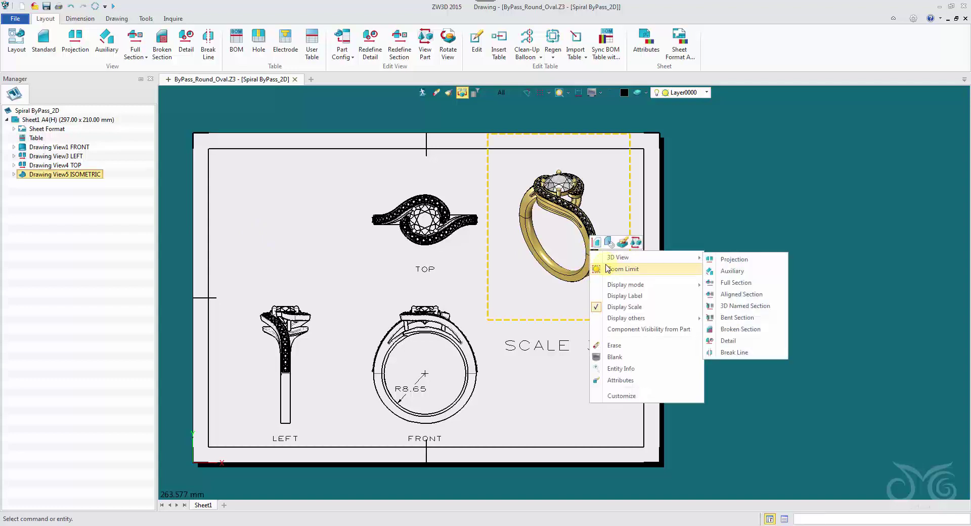
click(632, 258)
click(597, 248)
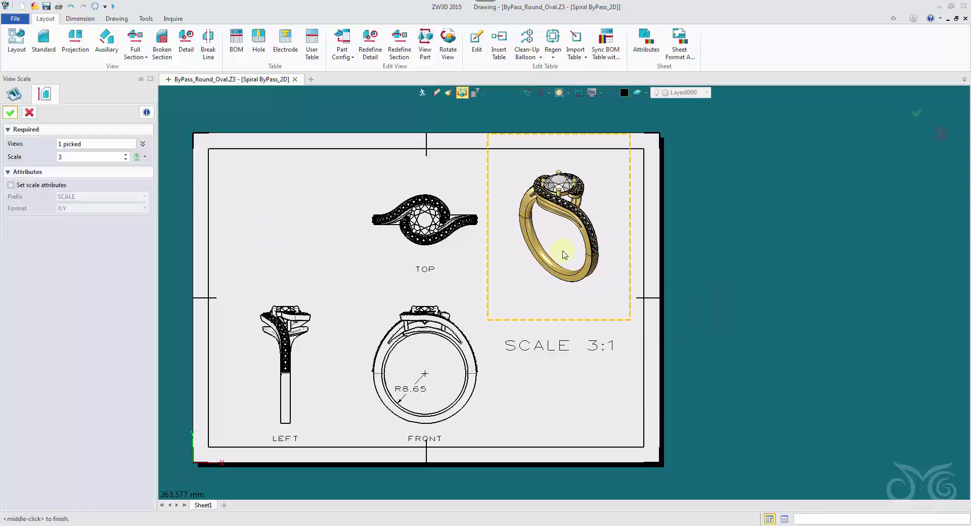
click(70, 155)
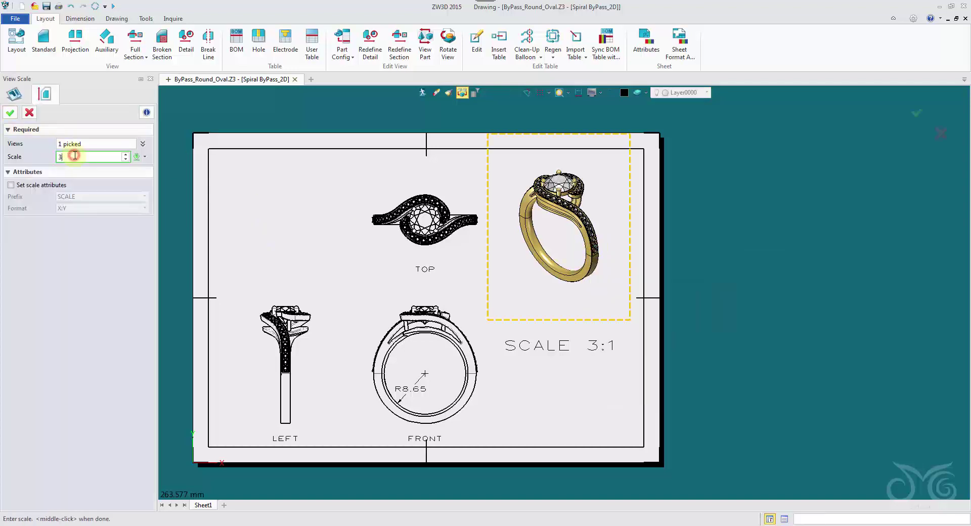
click(14, 116)
Hide the isometric view's scale label and move the view straight down so the ring fits inside the sheet border
click(602, 277)
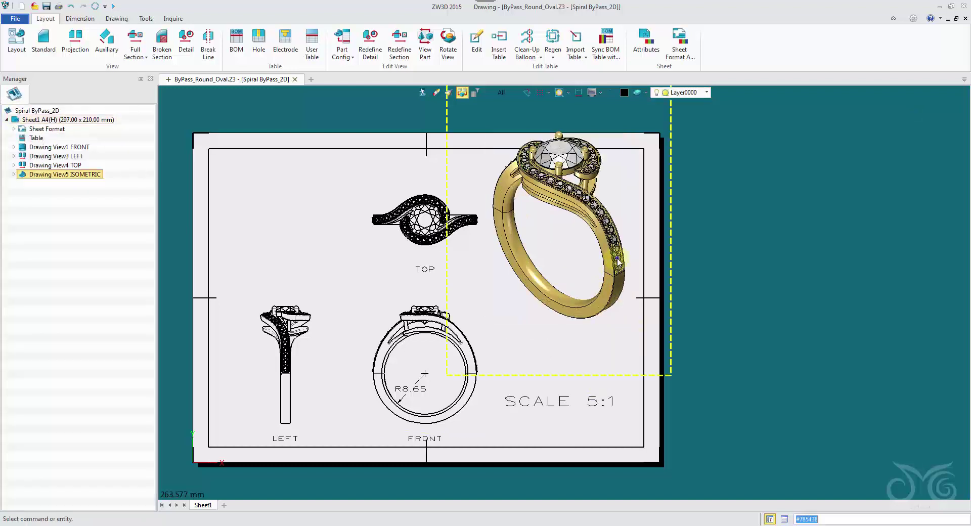
right_click(616, 255)
click(682, 315)
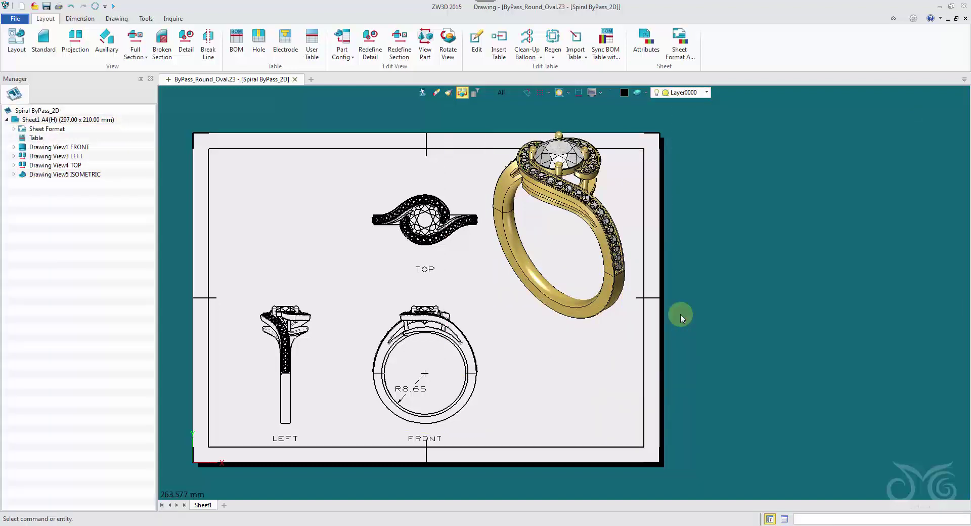
click(574, 205)
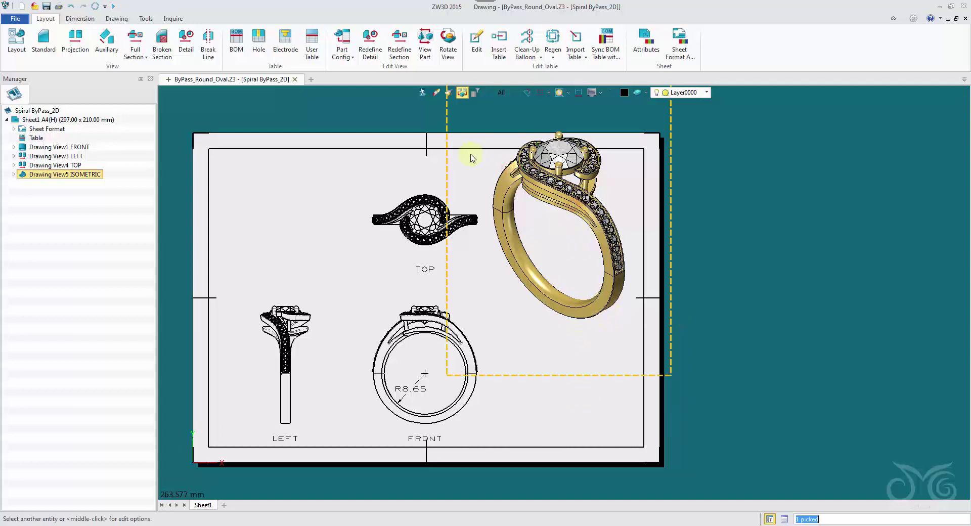
click(448, 165)
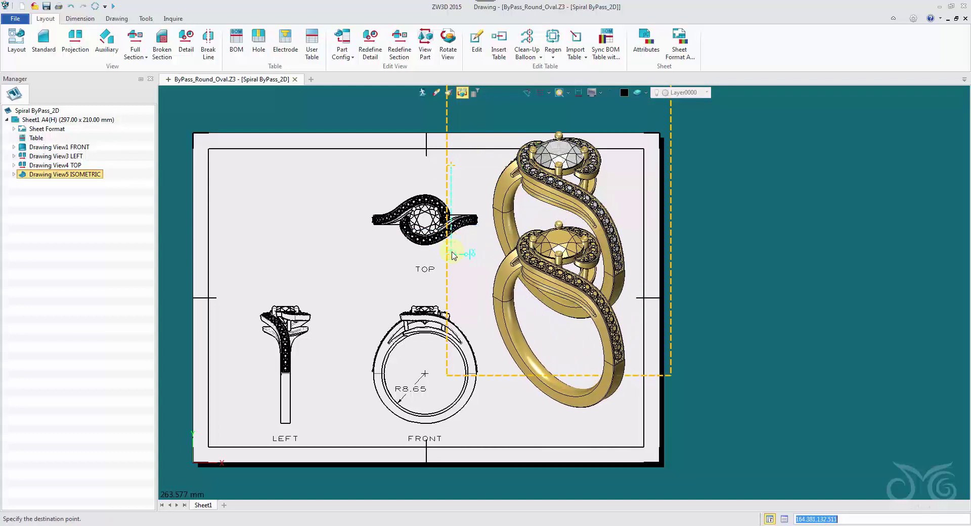
key(Escape)
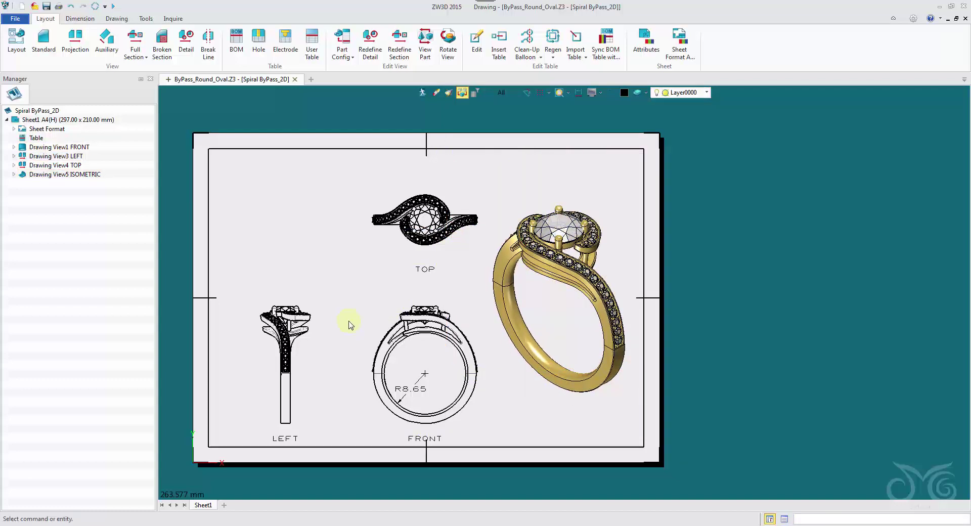
Move the front, left and top views together up and to the left on the sheet, and shift the isometric view slightly left
drag(282, 208, 445, 363)
click(390, 340)
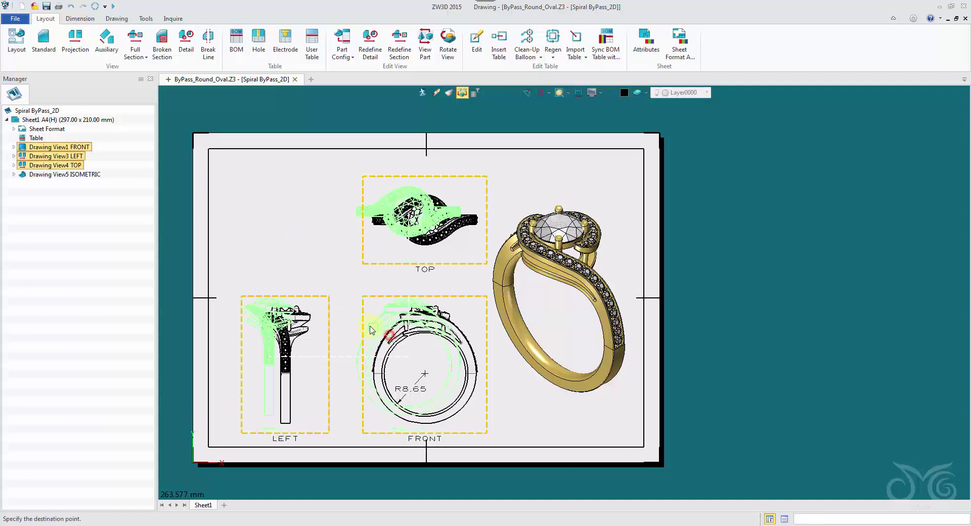
click(361, 324)
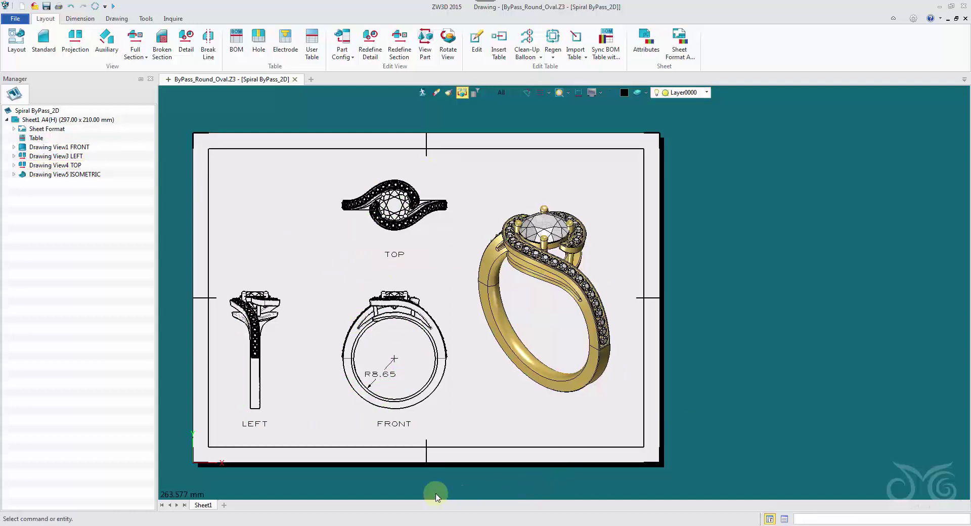
middle_drag(381, 455, 475, 448)
click(438, 194)
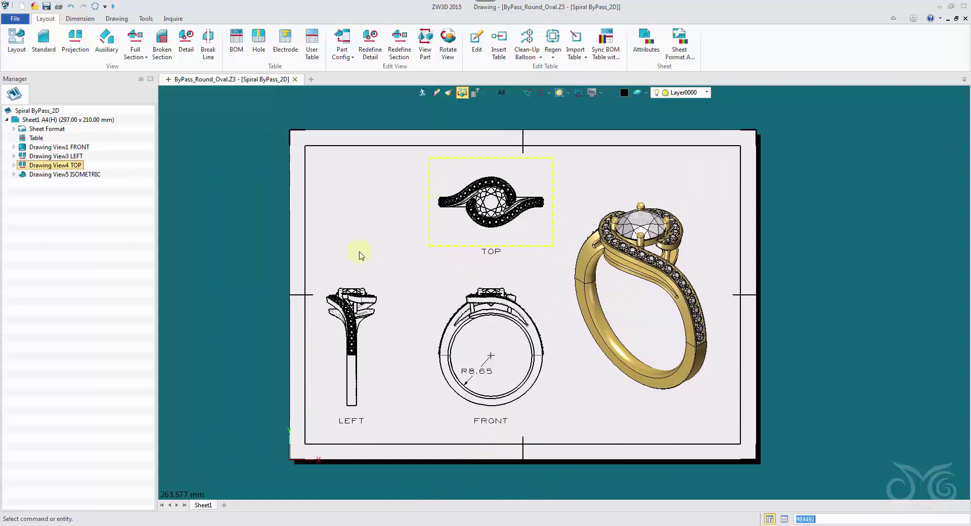
key(Escape)
scroll(410, 278, up, 1)
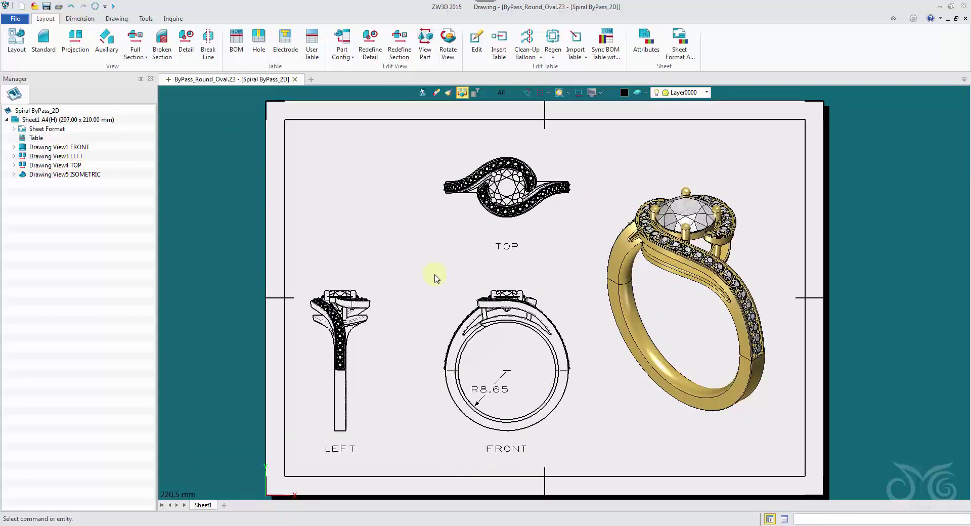
click(525, 327)
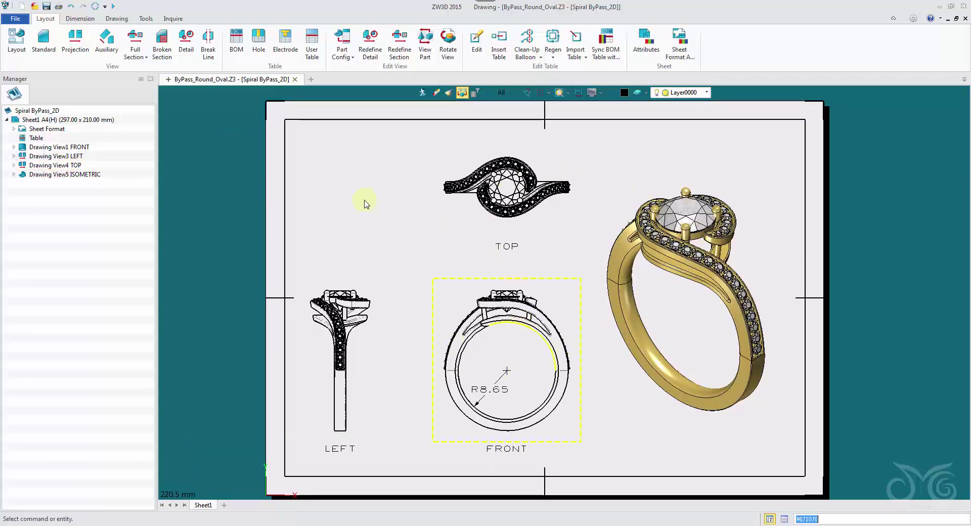
key(Escape)
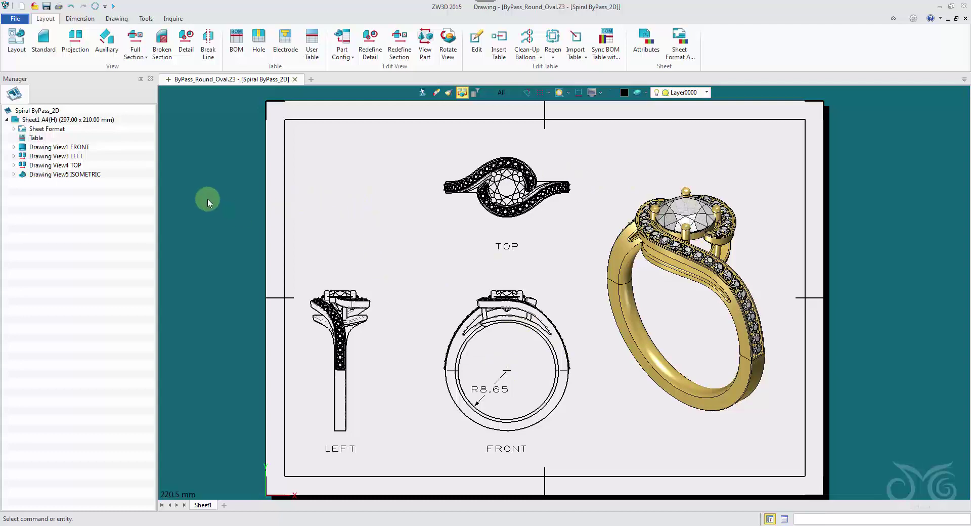
click(556, 194)
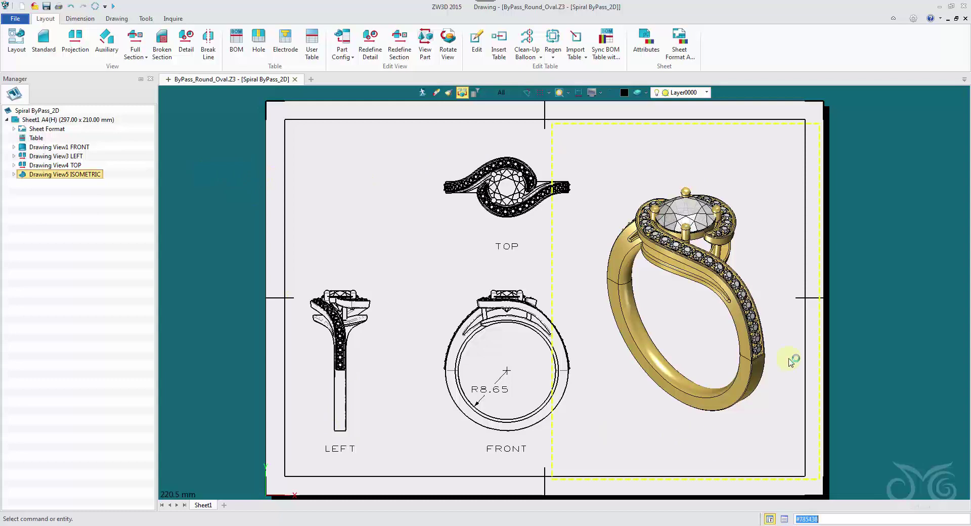
click(241, 222)
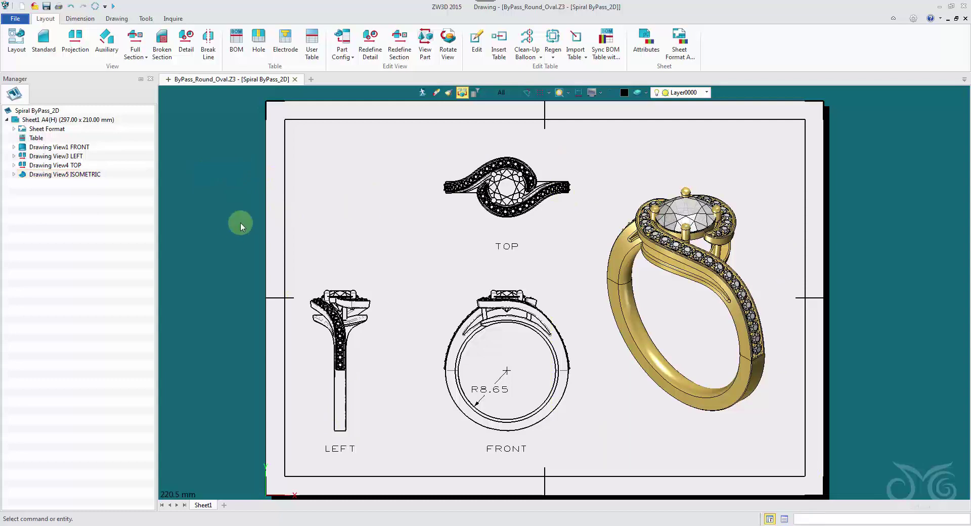
Exit the drawing sheet to the 3D ring model and open its Bill of Materials report
right_click(211, 218)
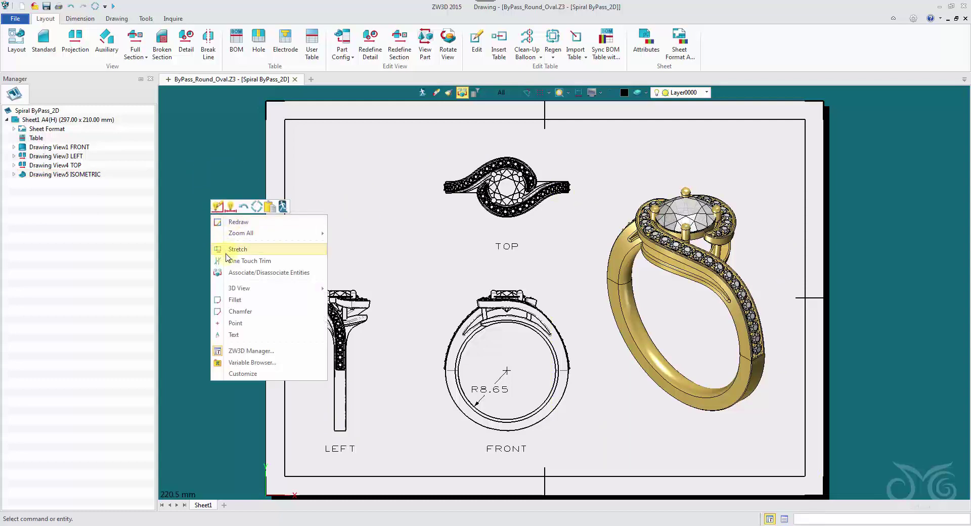
click(283, 208)
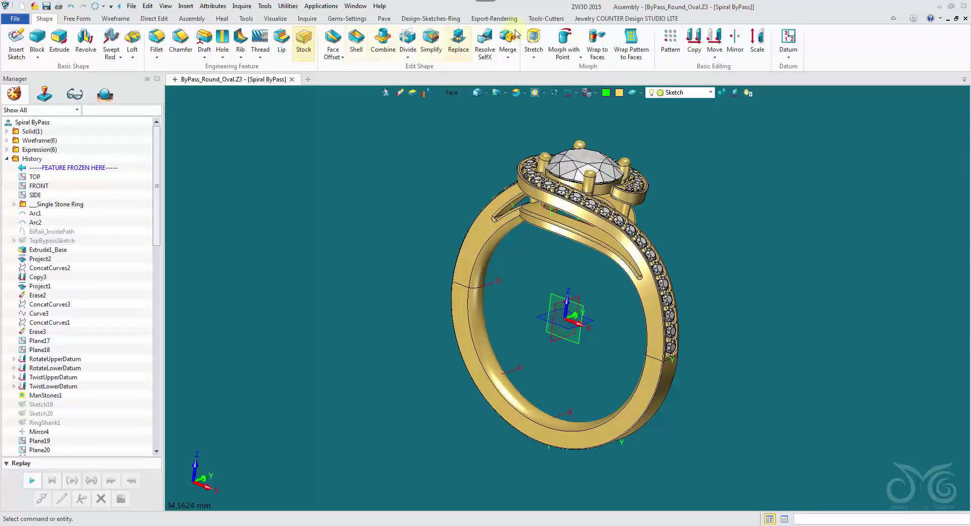
click(544, 18)
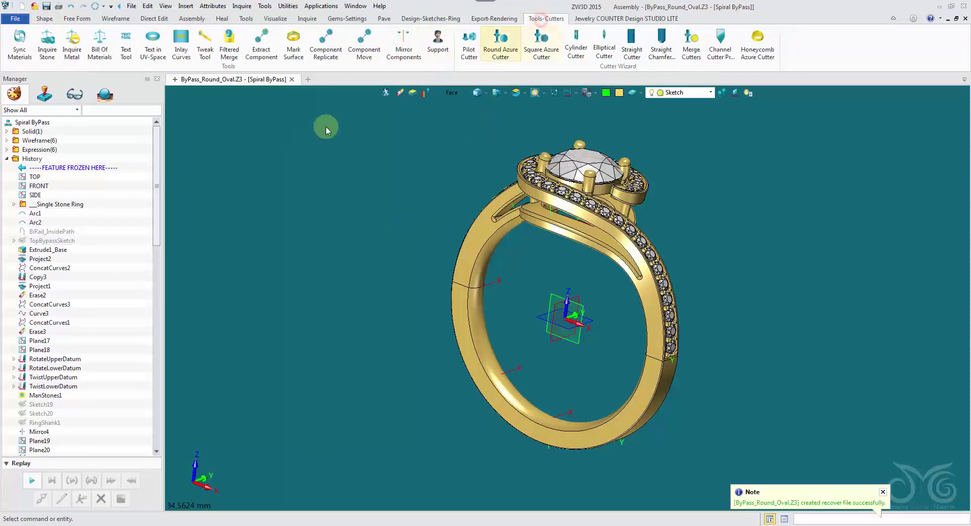
click(99, 43)
Assign Gold 18K Yellow as the metal of object s10 and generate the bill of materials document
click(140, 78)
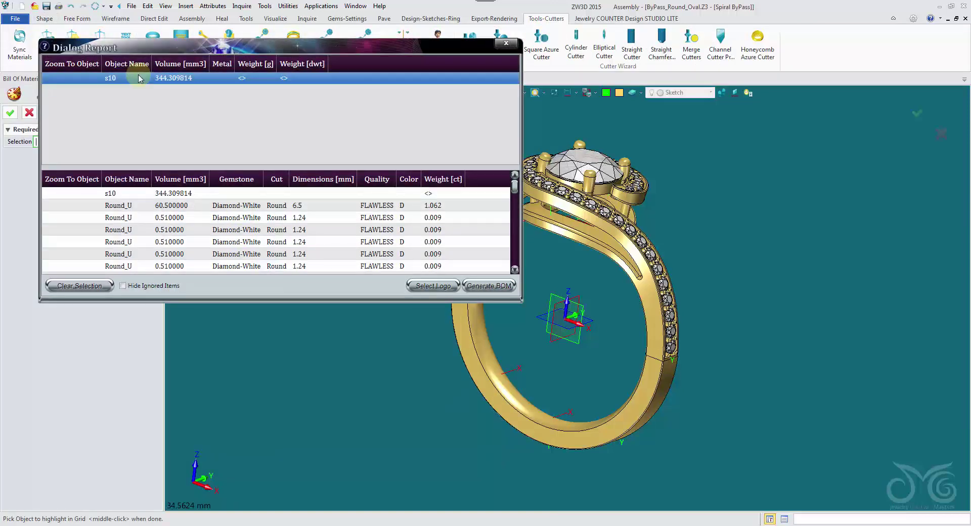
right_click(129, 196)
click(141, 198)
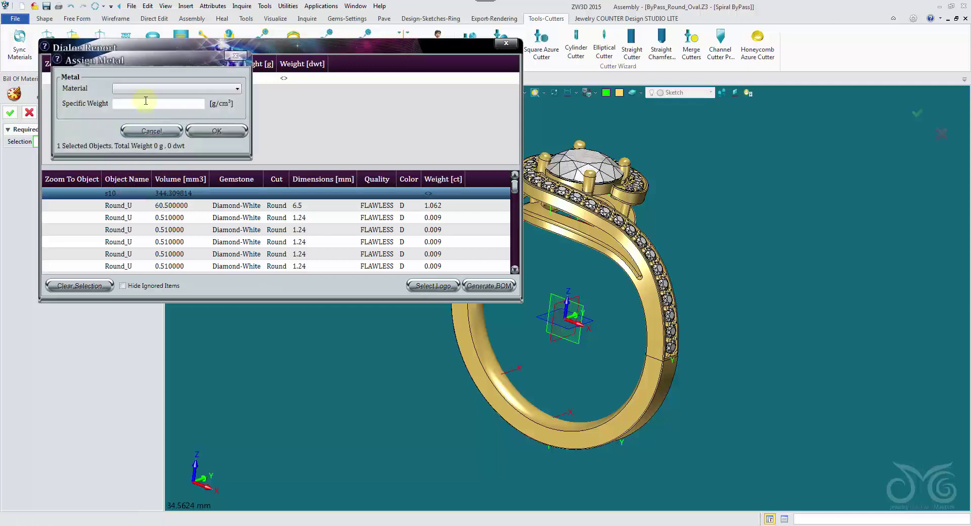
click(156, 93)
scroll(169, 135, down, 3)
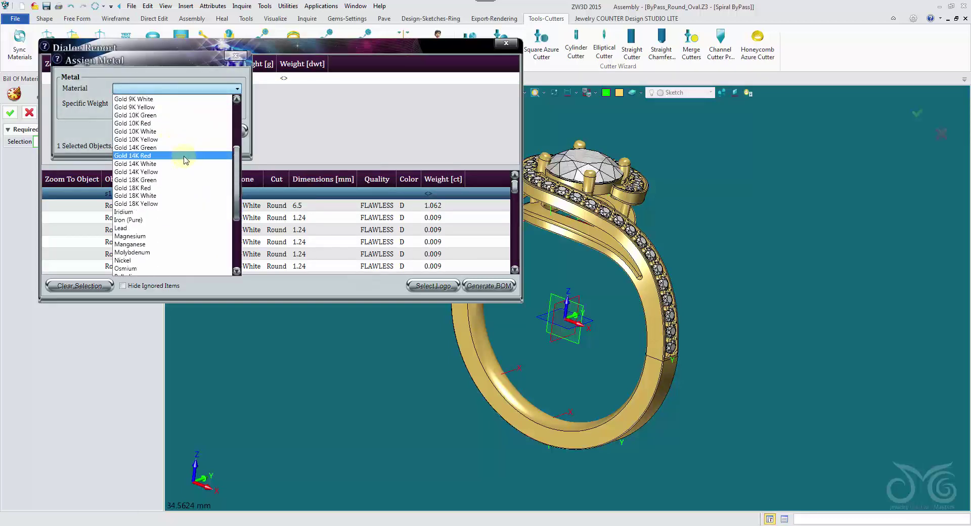
click(185, 197)
click(215, 134)
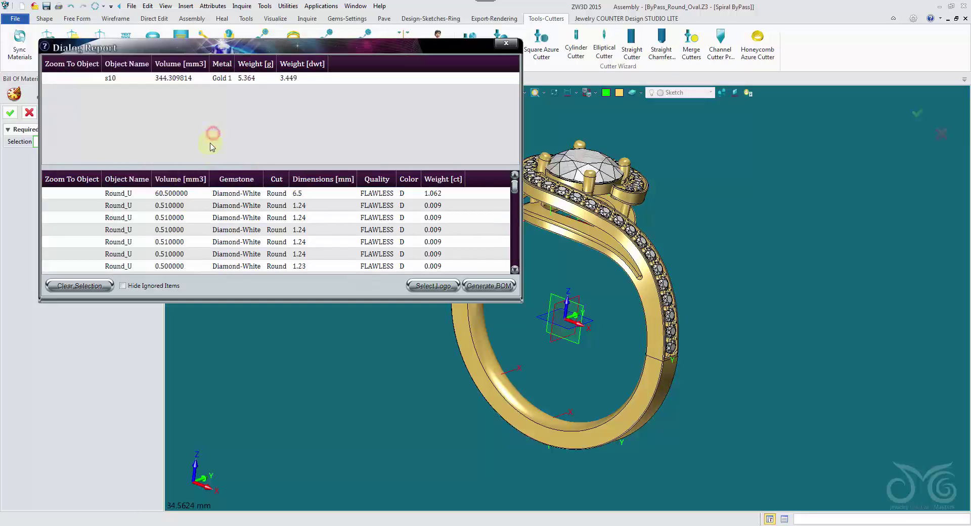
click(489, 286)
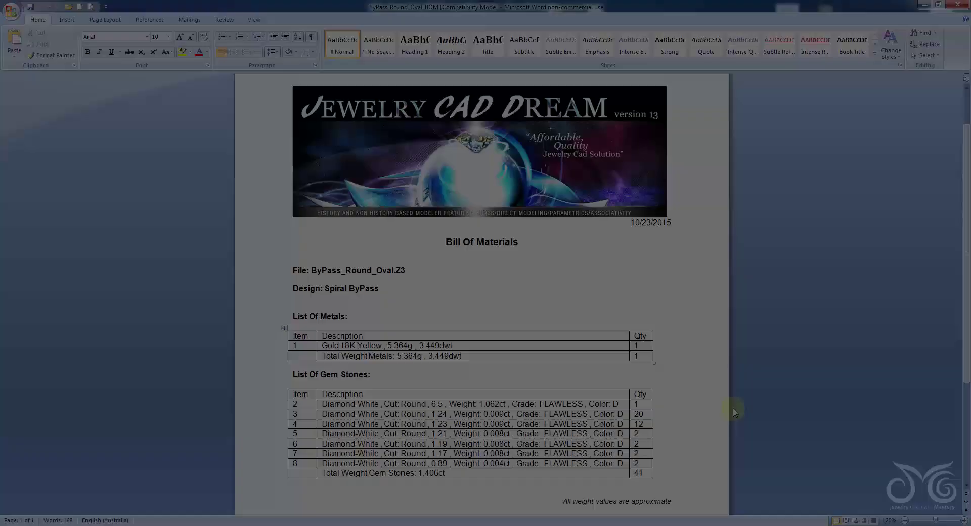